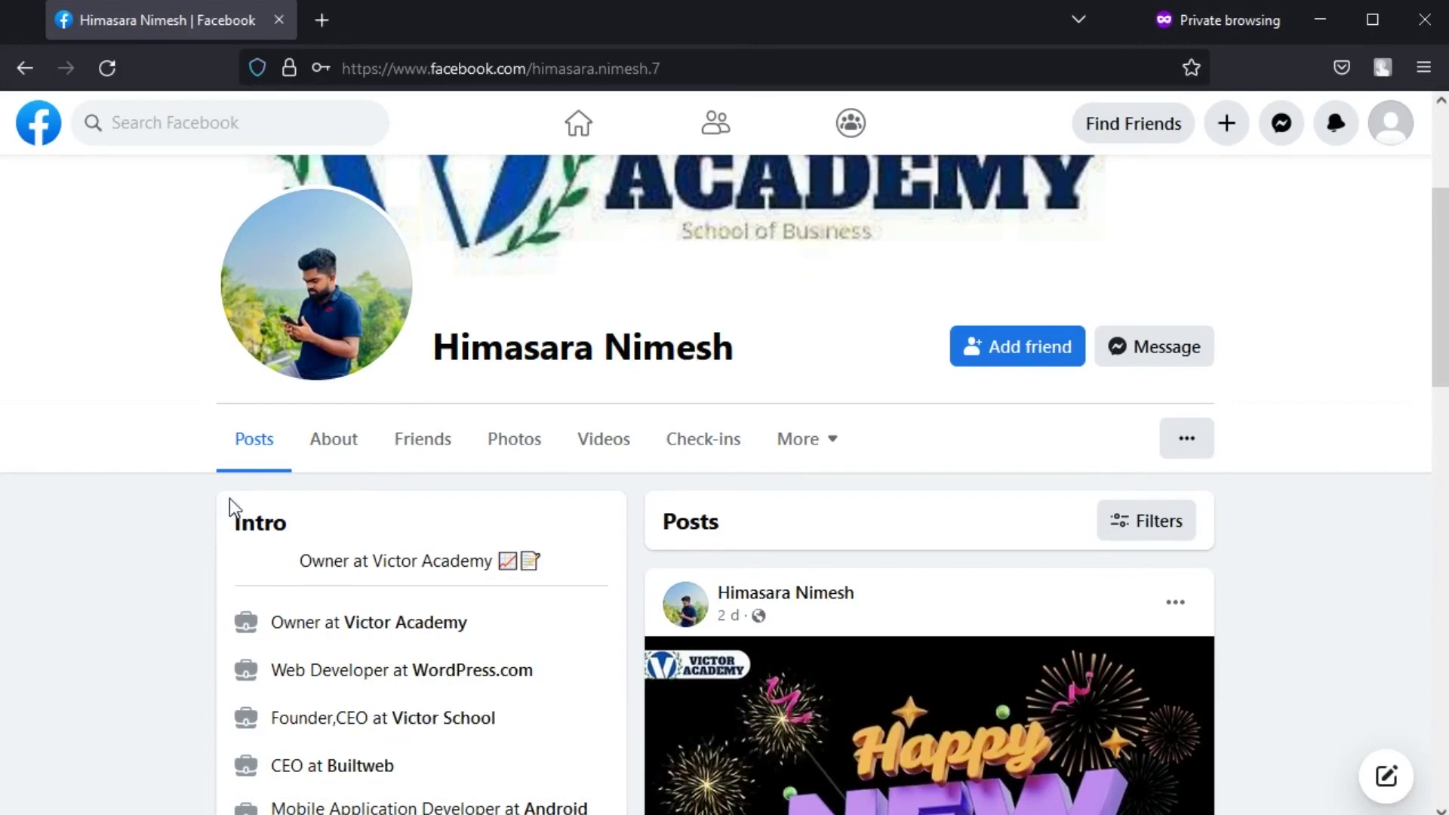
# - Browse the profile's About and Work and education details, then its Friends, Photos, Videos and Check-ins tabs
pyautogui.click(338, 442)
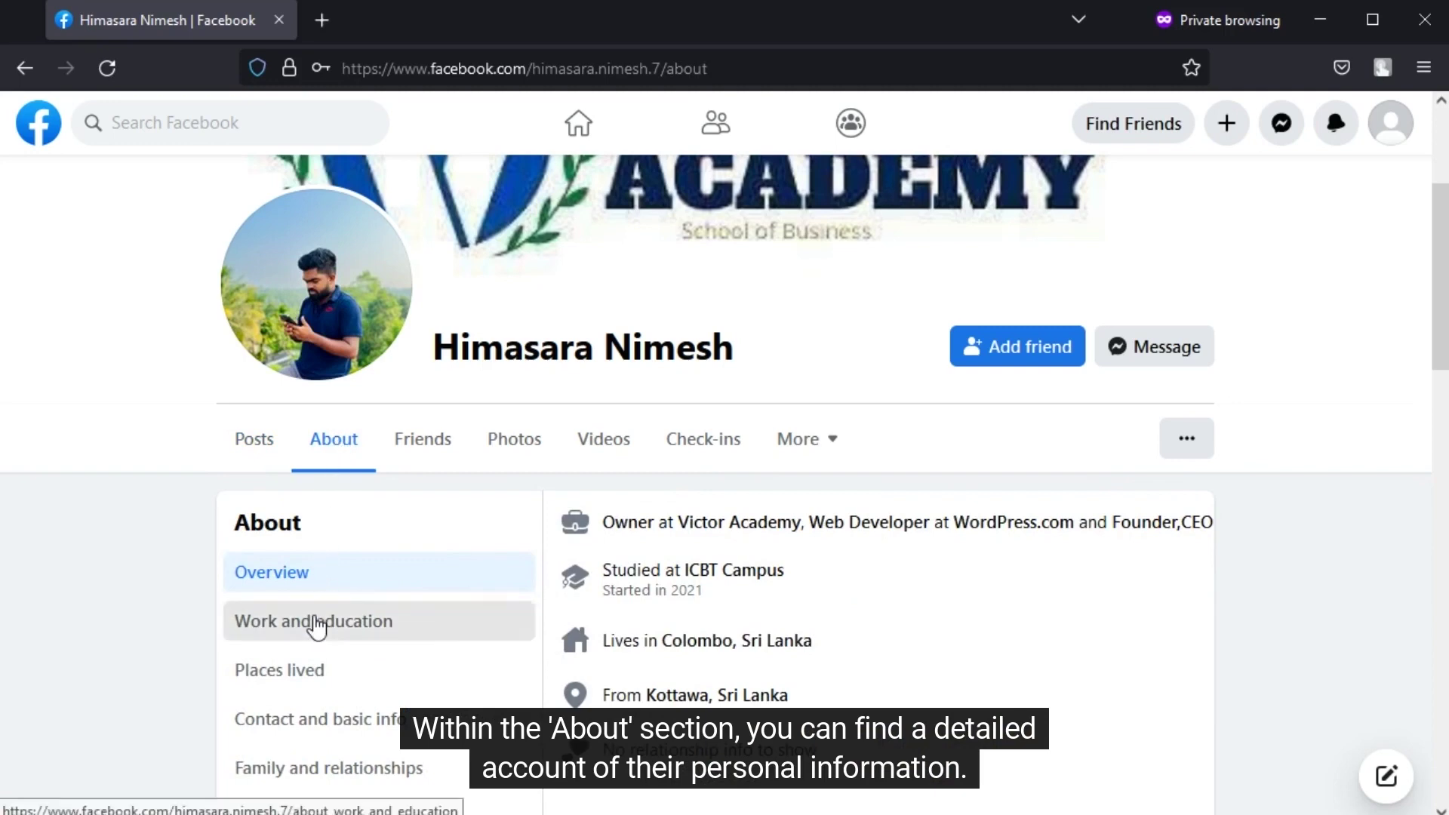
pyautogui.click(315, 623)
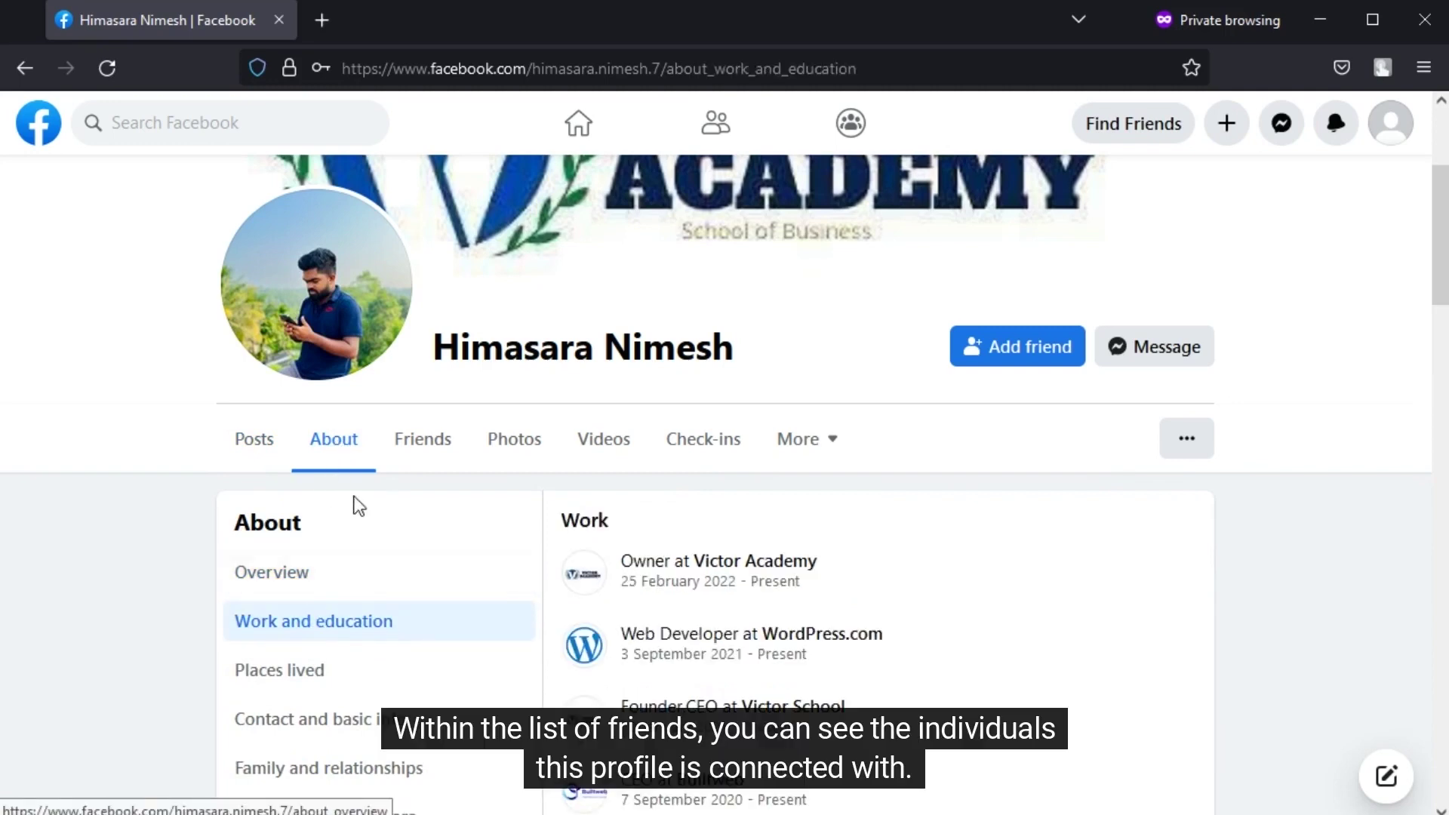
pyautogui.click(408, 445)
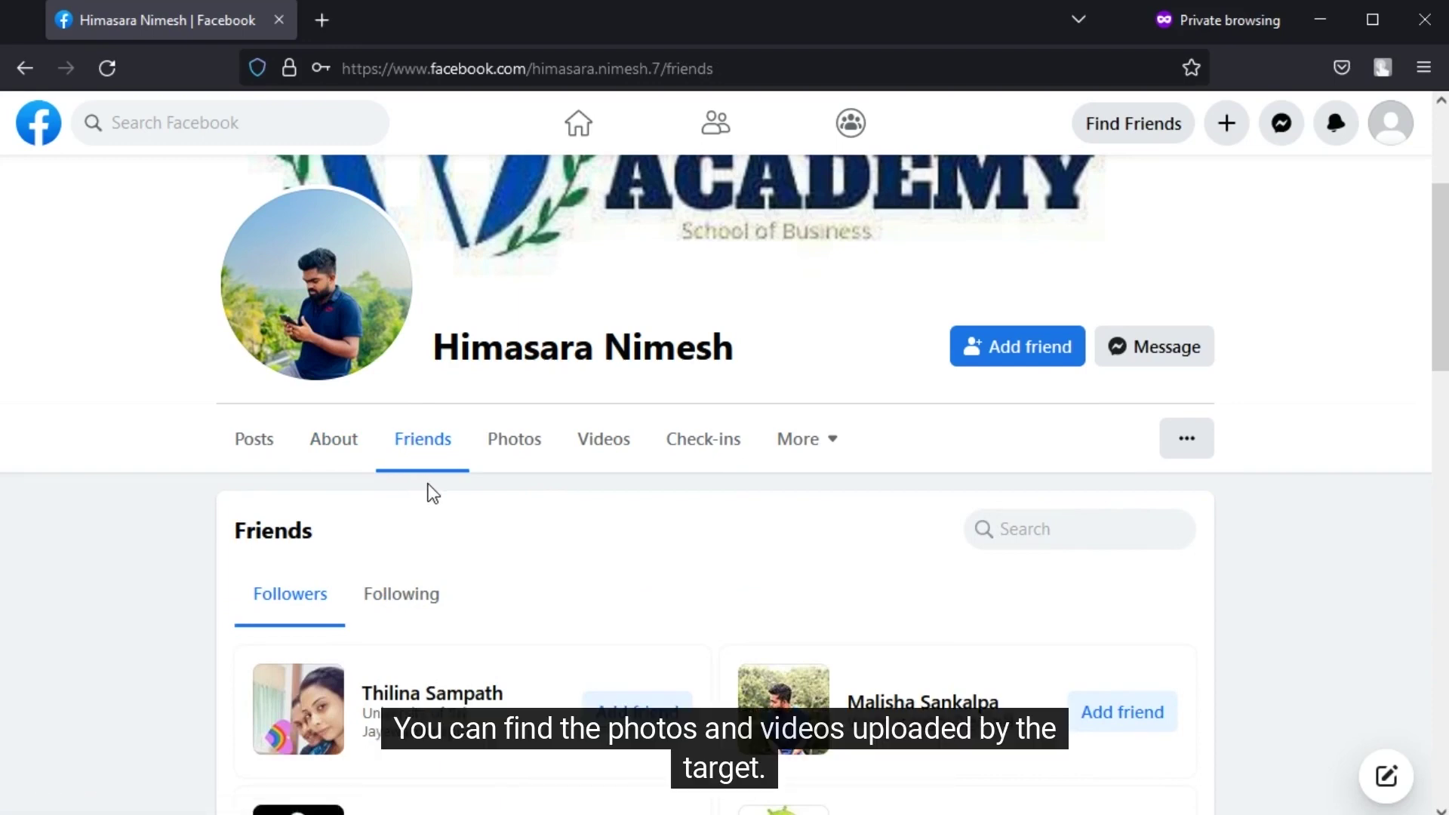
pyautogui.click(508, 451)
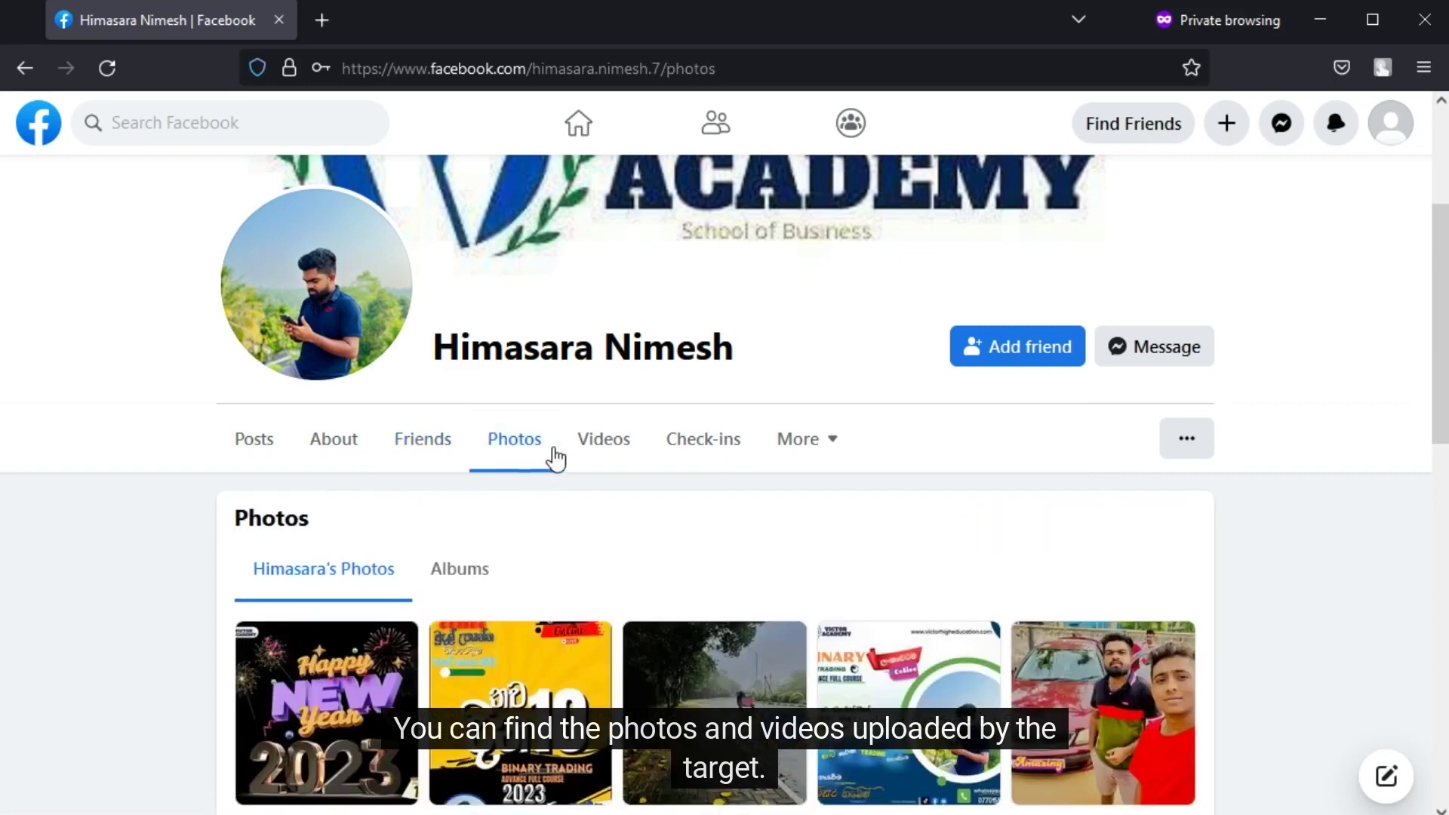
pyautogui.click(605, 447)
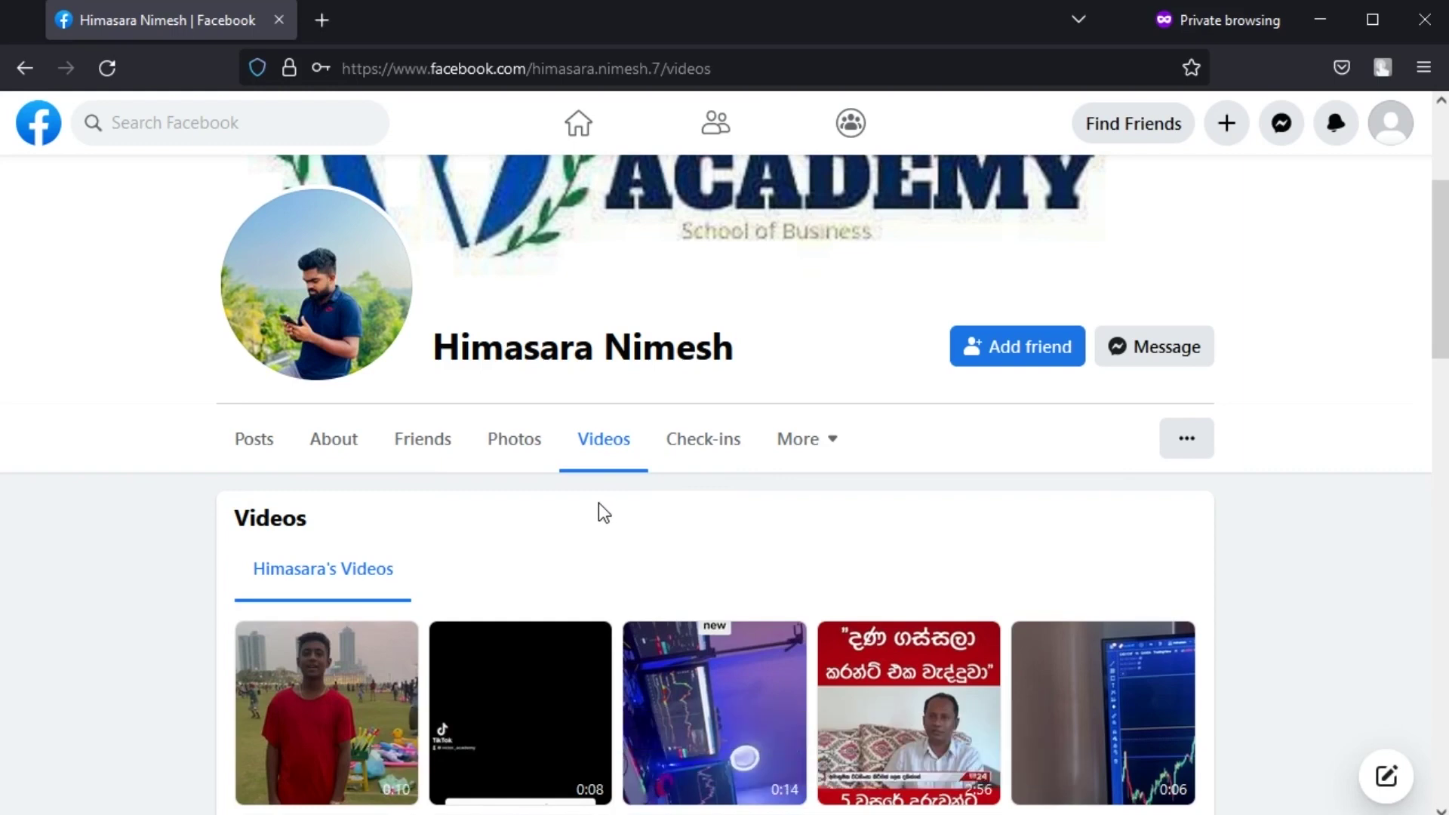
pyautogui.click(704, 456)
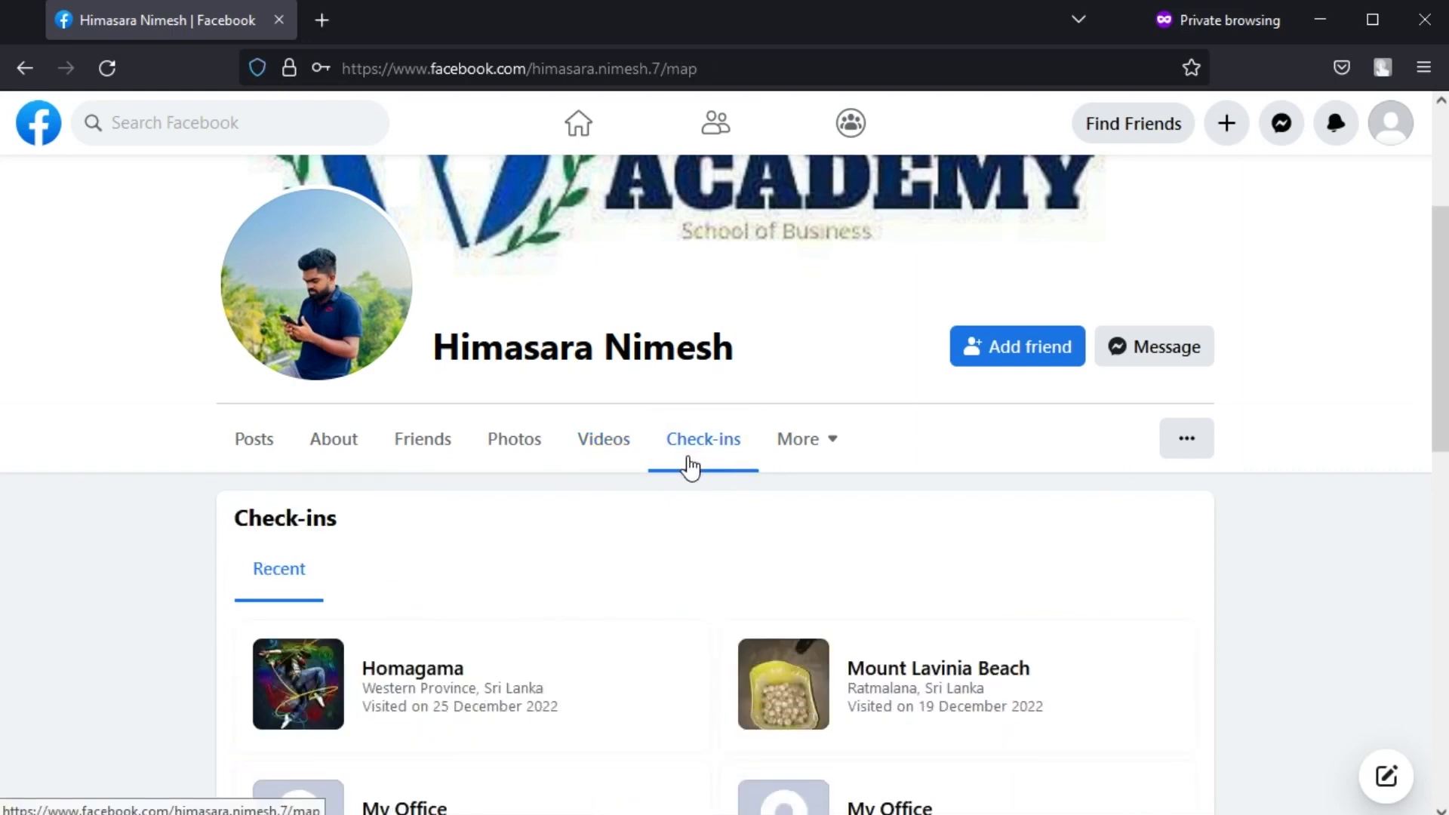
# - View the profile's Likes and Reviews given pages from More, then choose Search from the ... menu
pyautogui.click(813, 451)
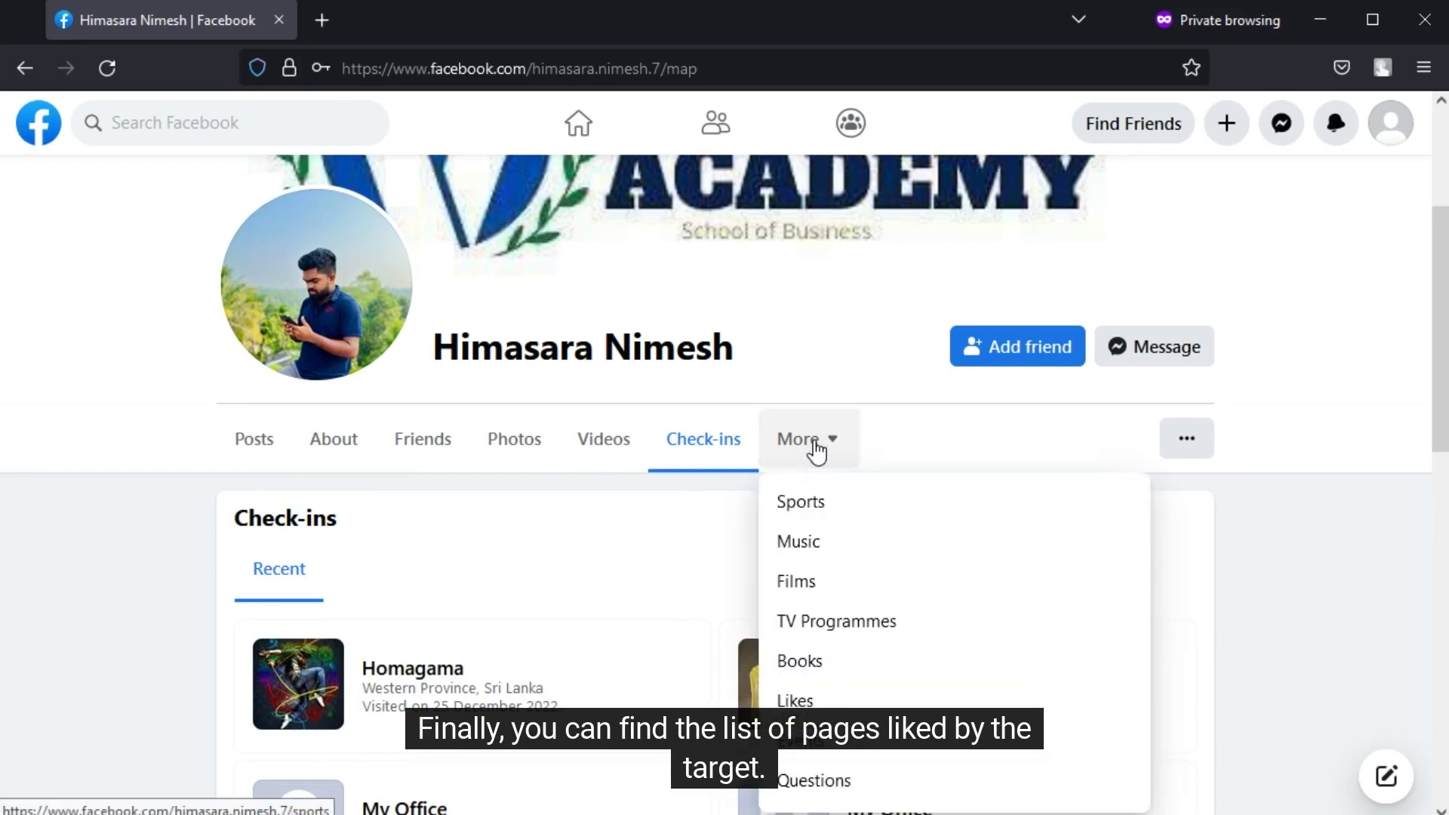
pyautogui.click(830, 699)
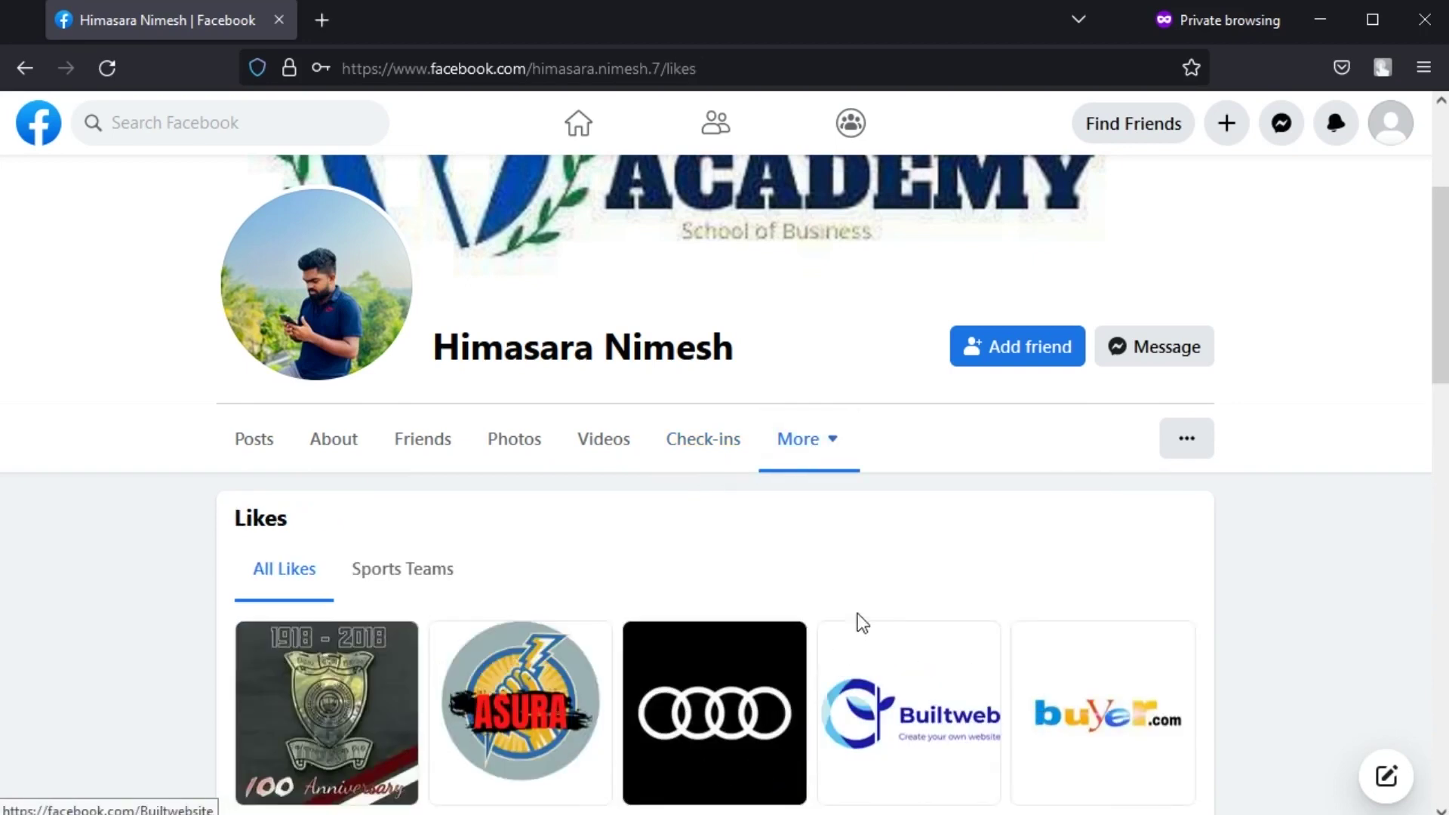
pyautogui.click(834, 445)
pyautogui.scroll(-1, 852, 740)
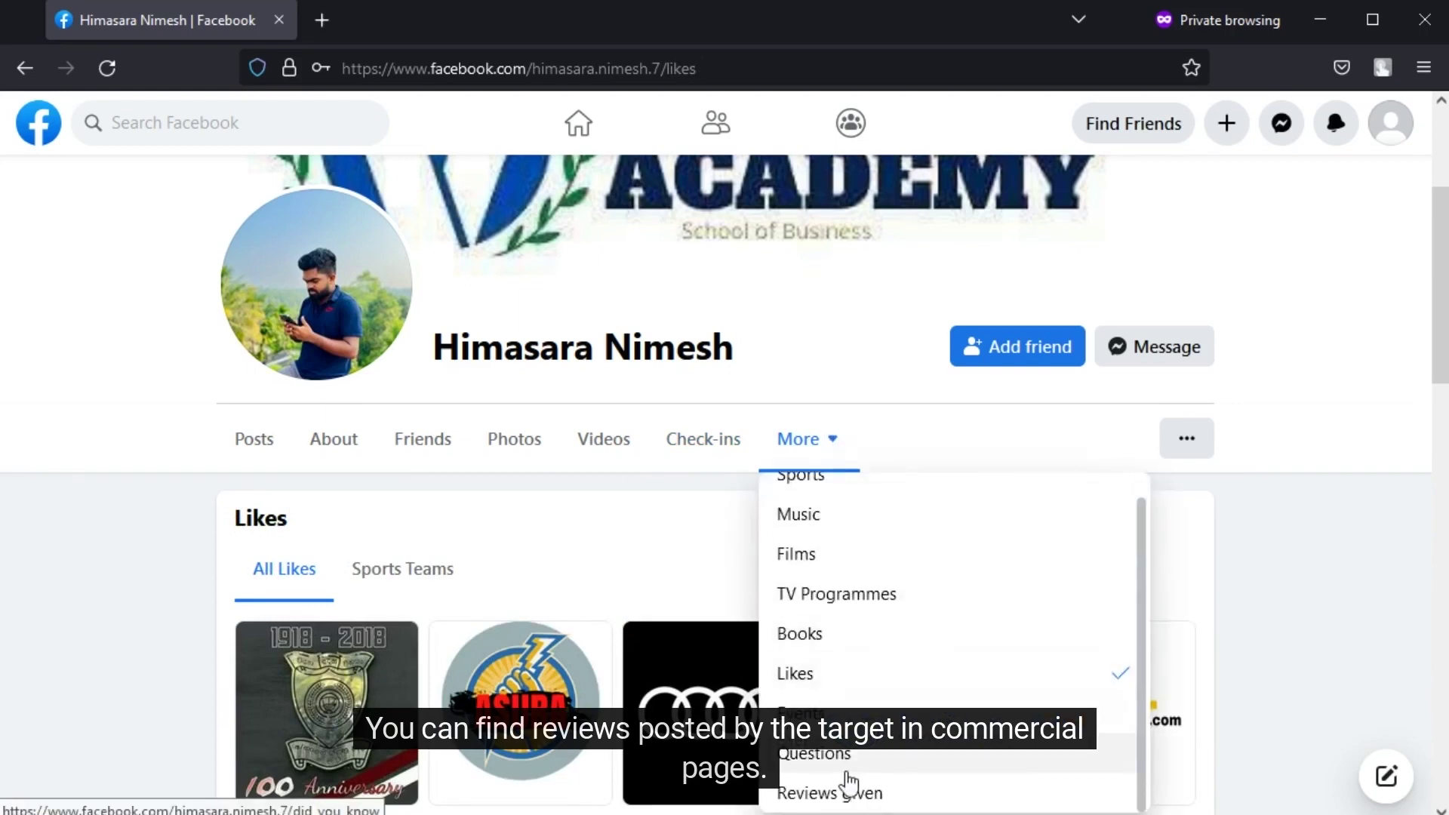
pyautogui.click(846, 798)
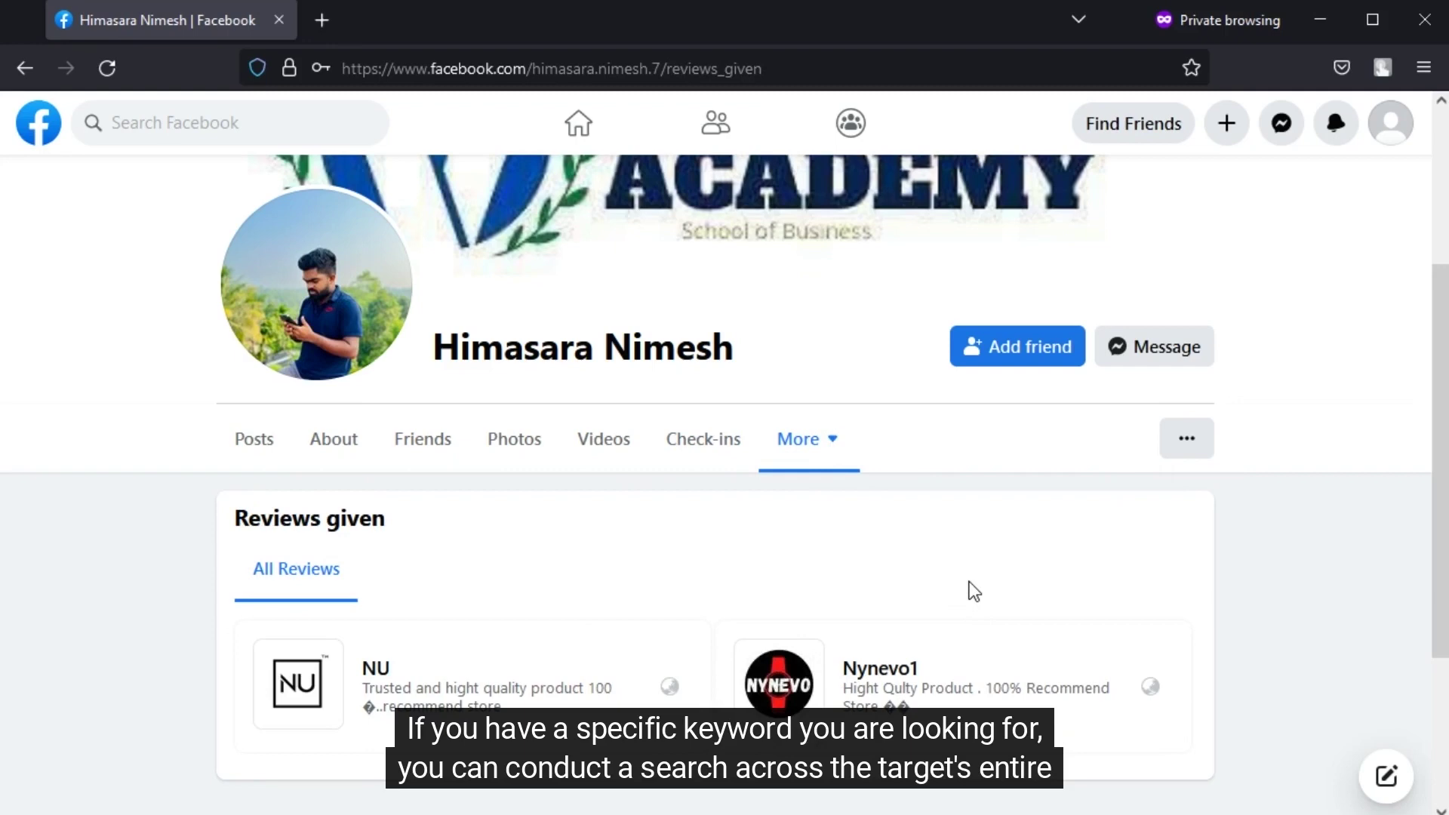
pyautogui.click(1186, 440)
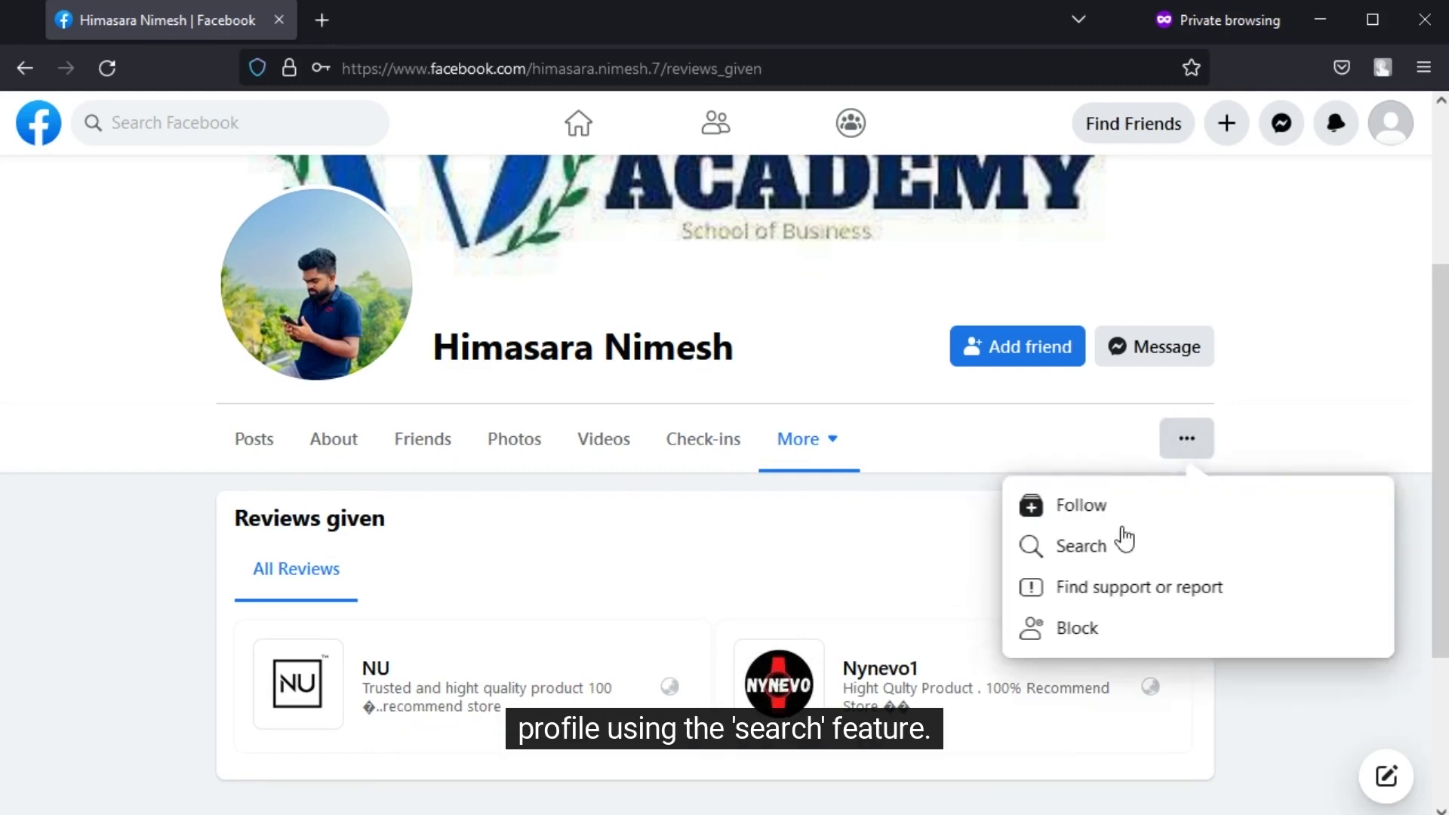
pyautogui.click(1098, 546)
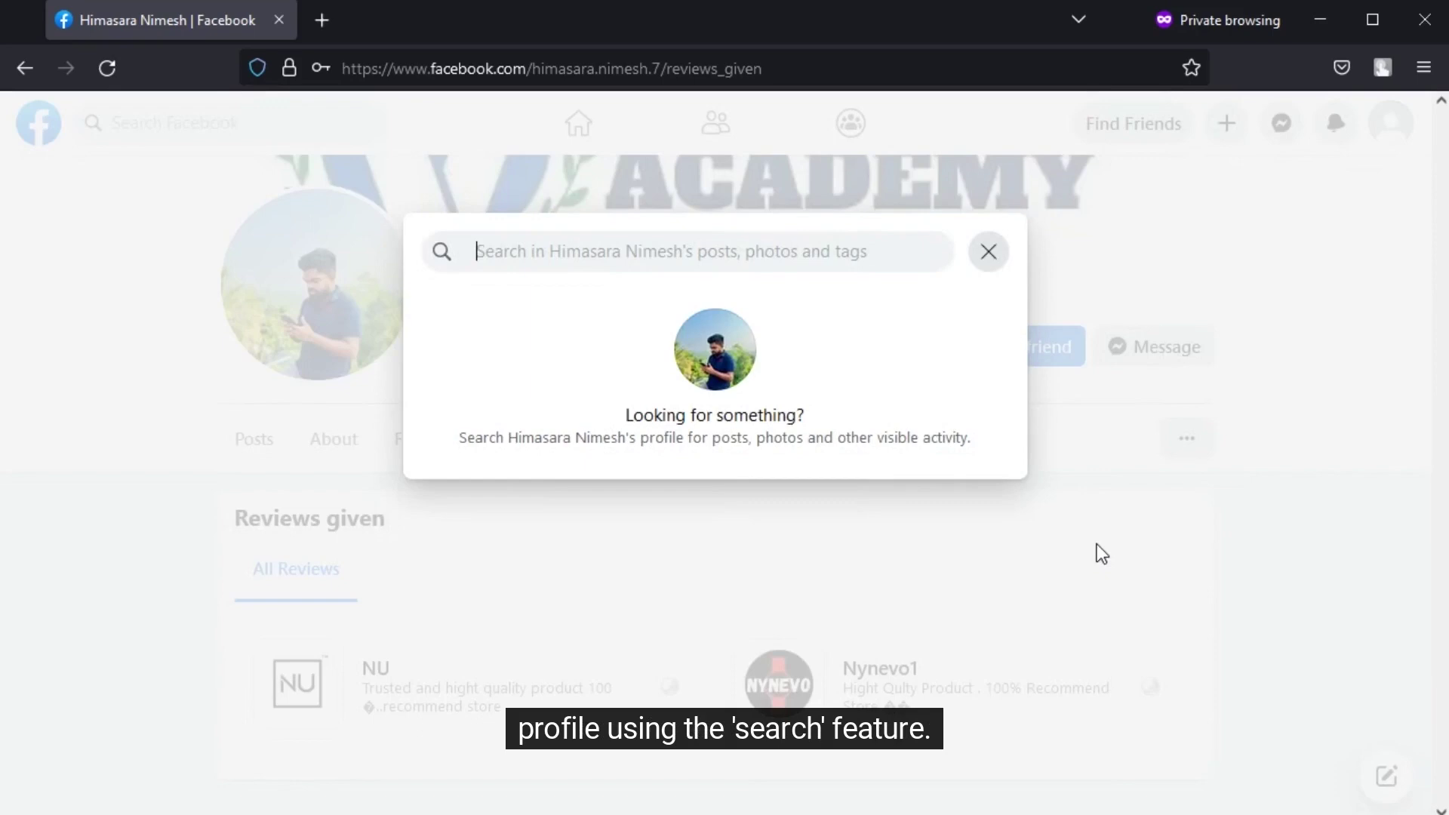
# - Close the profile search dialog and return to the profile's Posts page
pyautogui.click(516, 270)
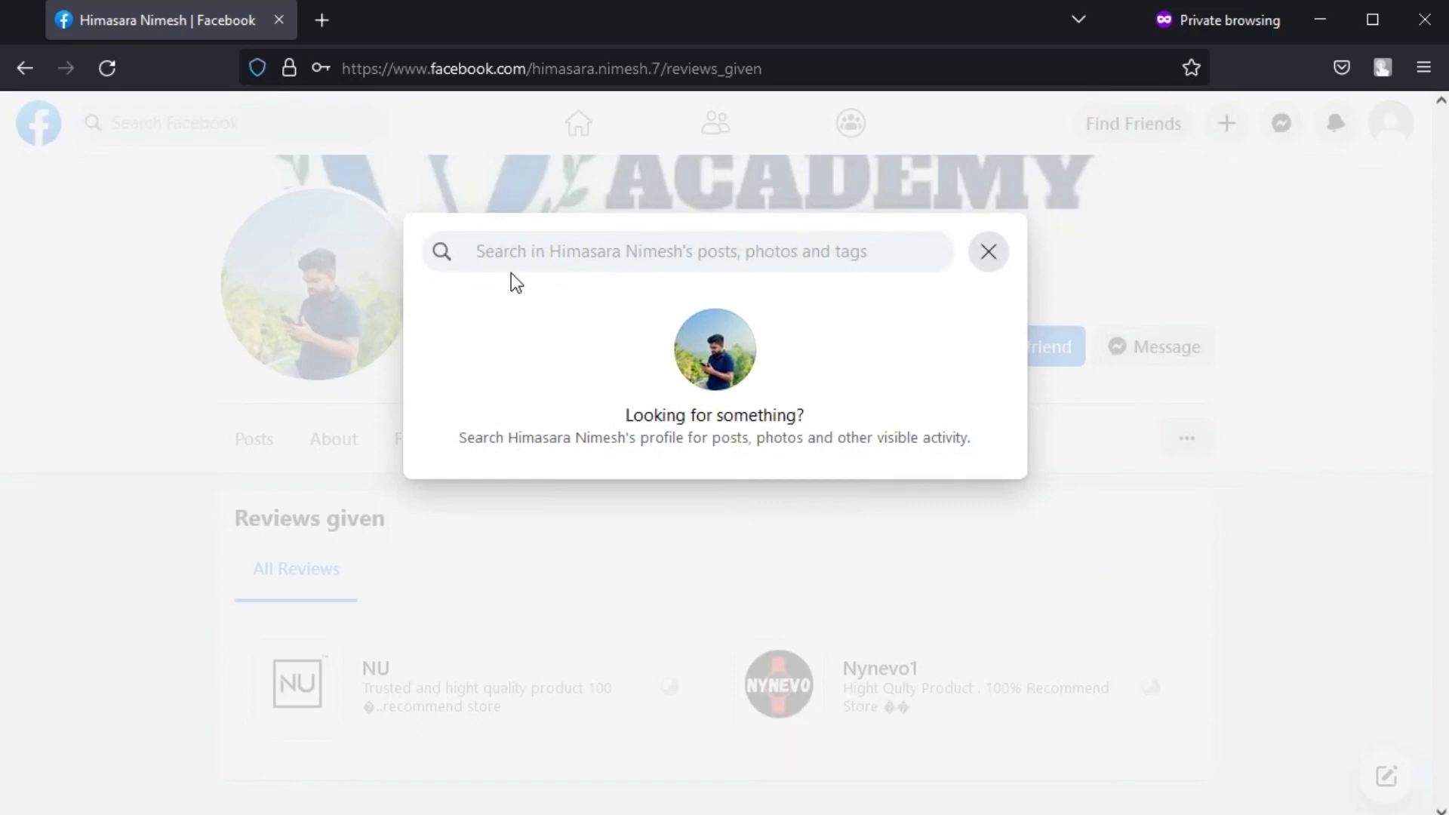
pyautogui.click(676, 715)
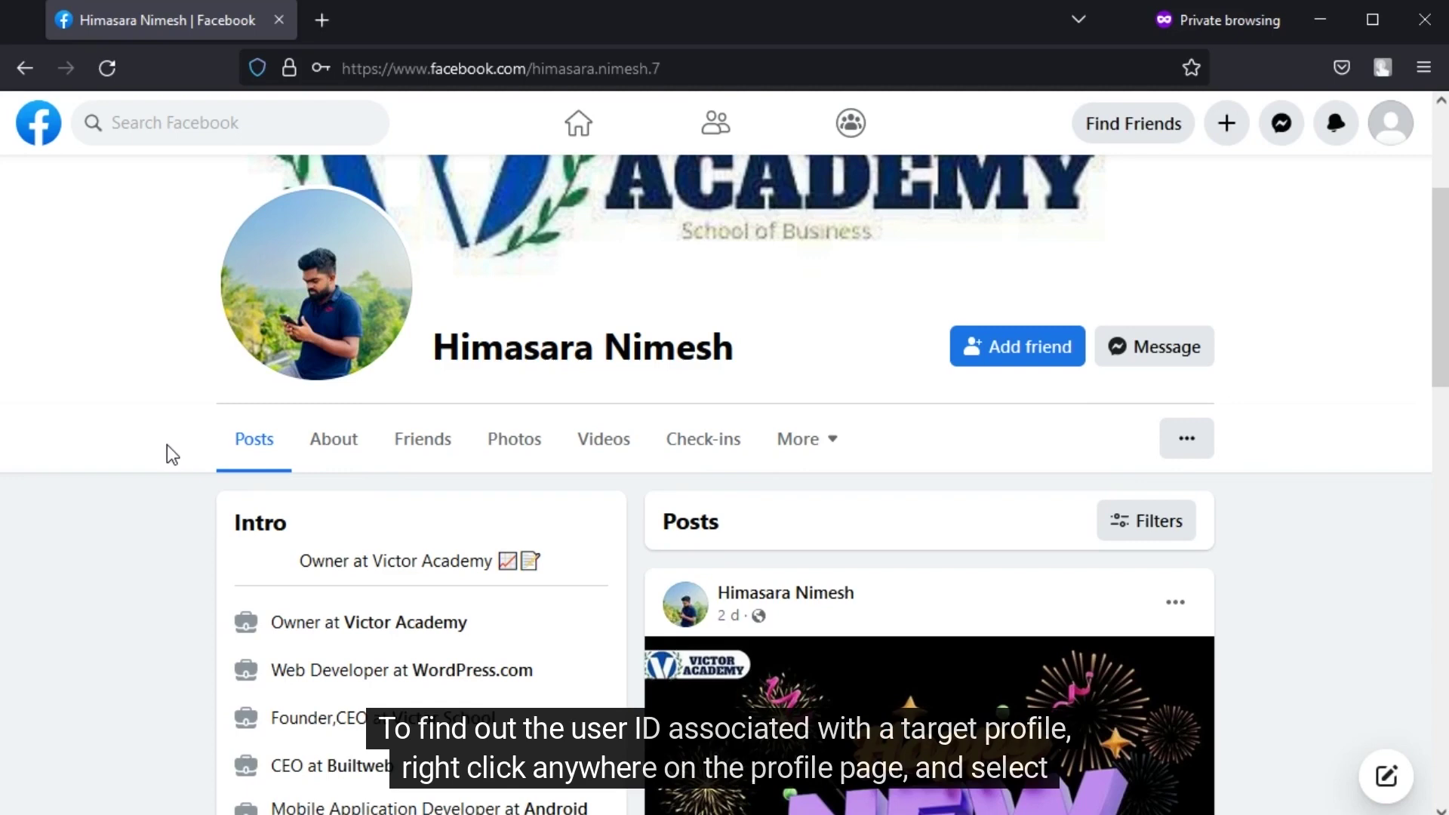
# - Find the target's userID in the profile's page source by searching for 'userID'
pyautogui.hotkey('ctrl', 'u')
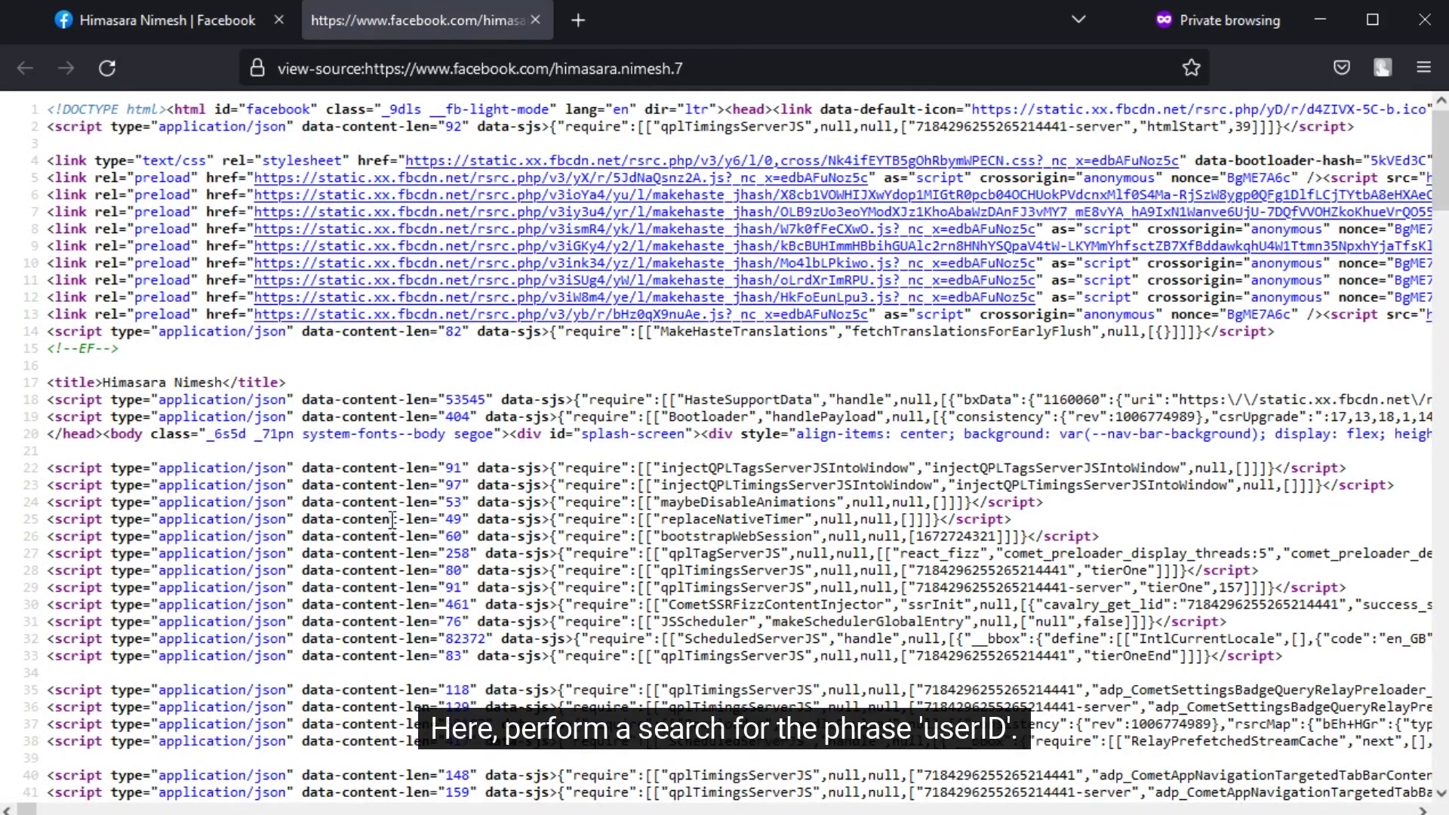
pyautogui.hotkey('ctrl', 'f')
pyautogui.write('us')
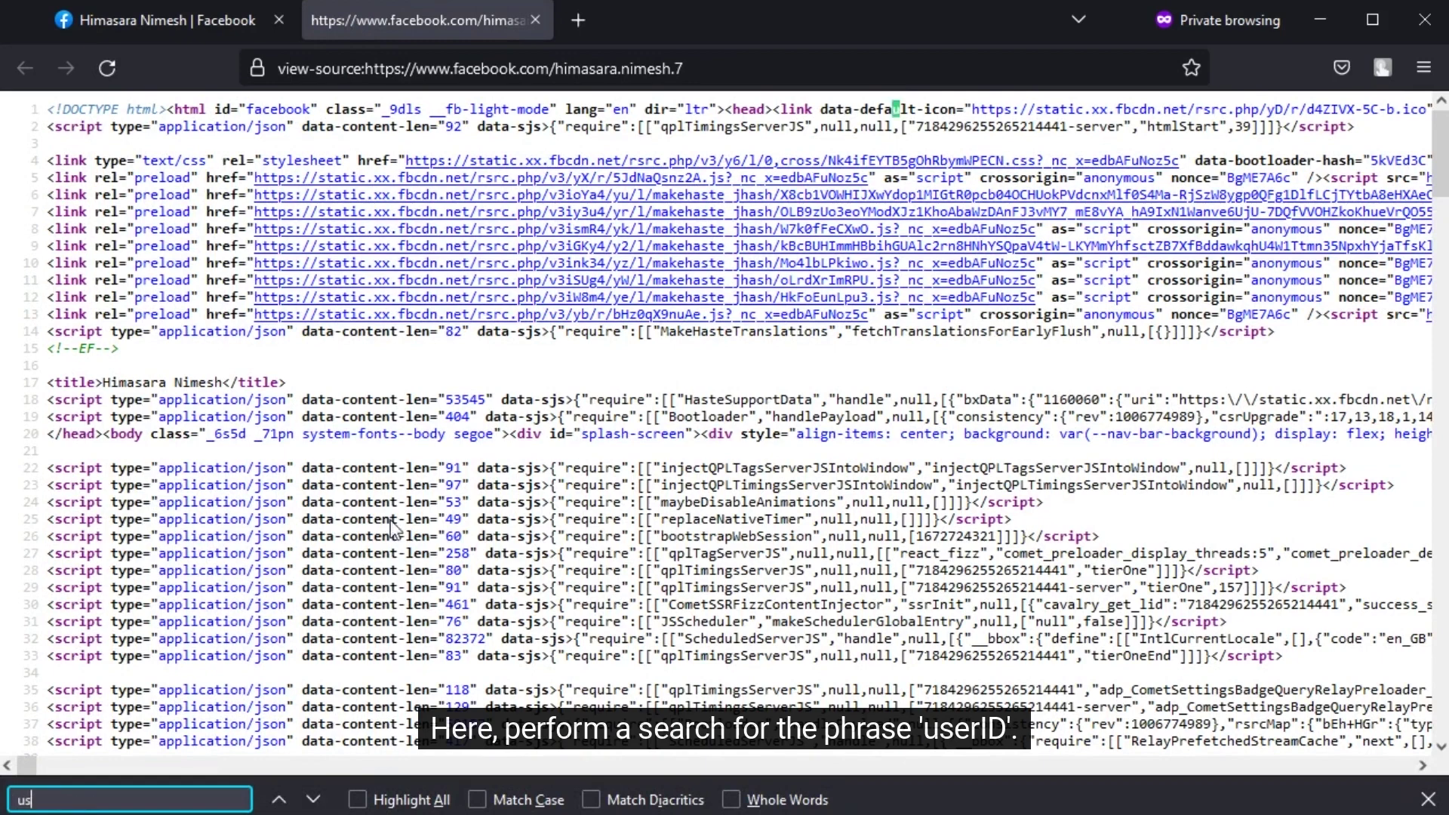
pyautogui.write('erID')
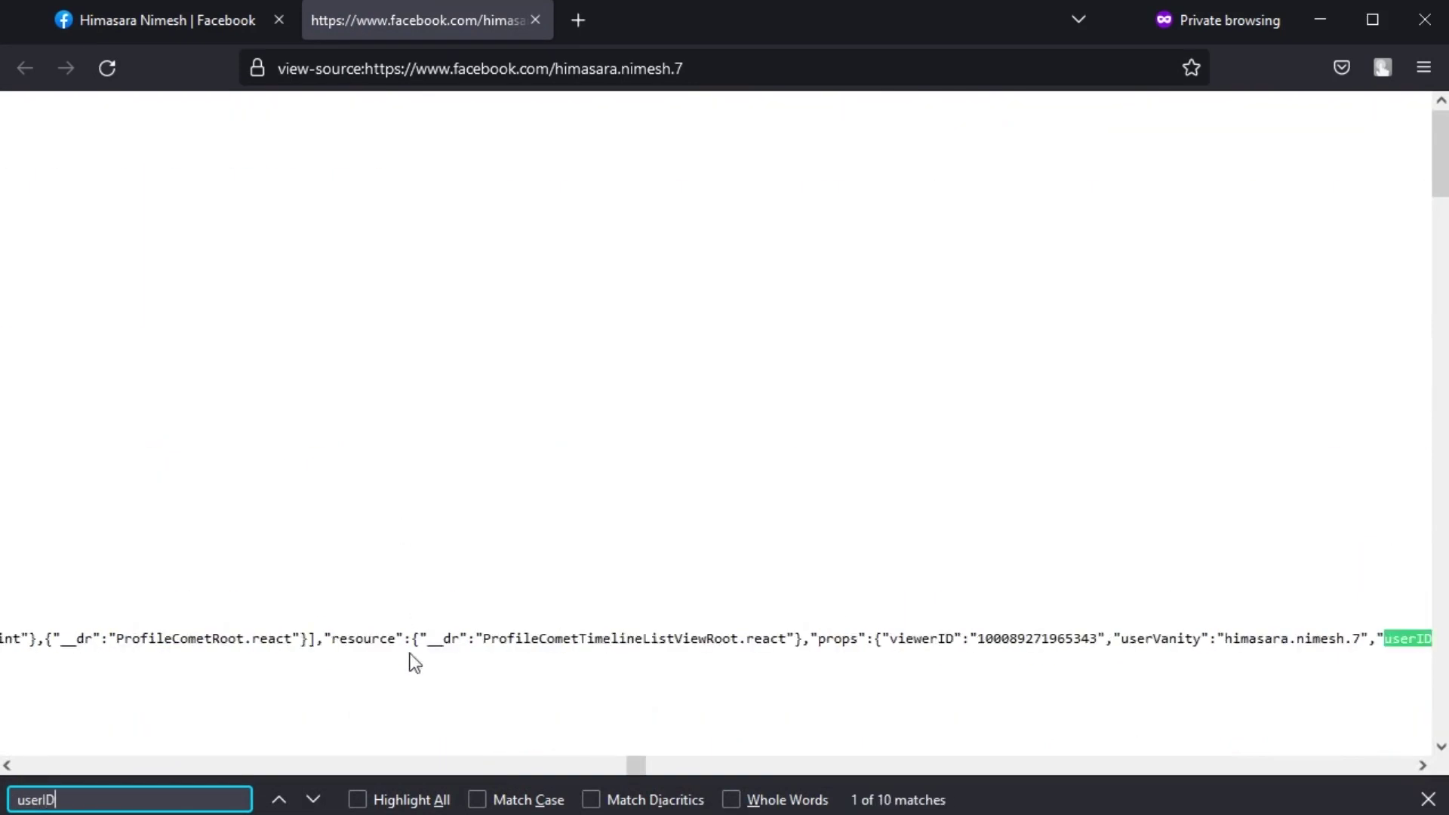
pyautogui.click(283, 801)
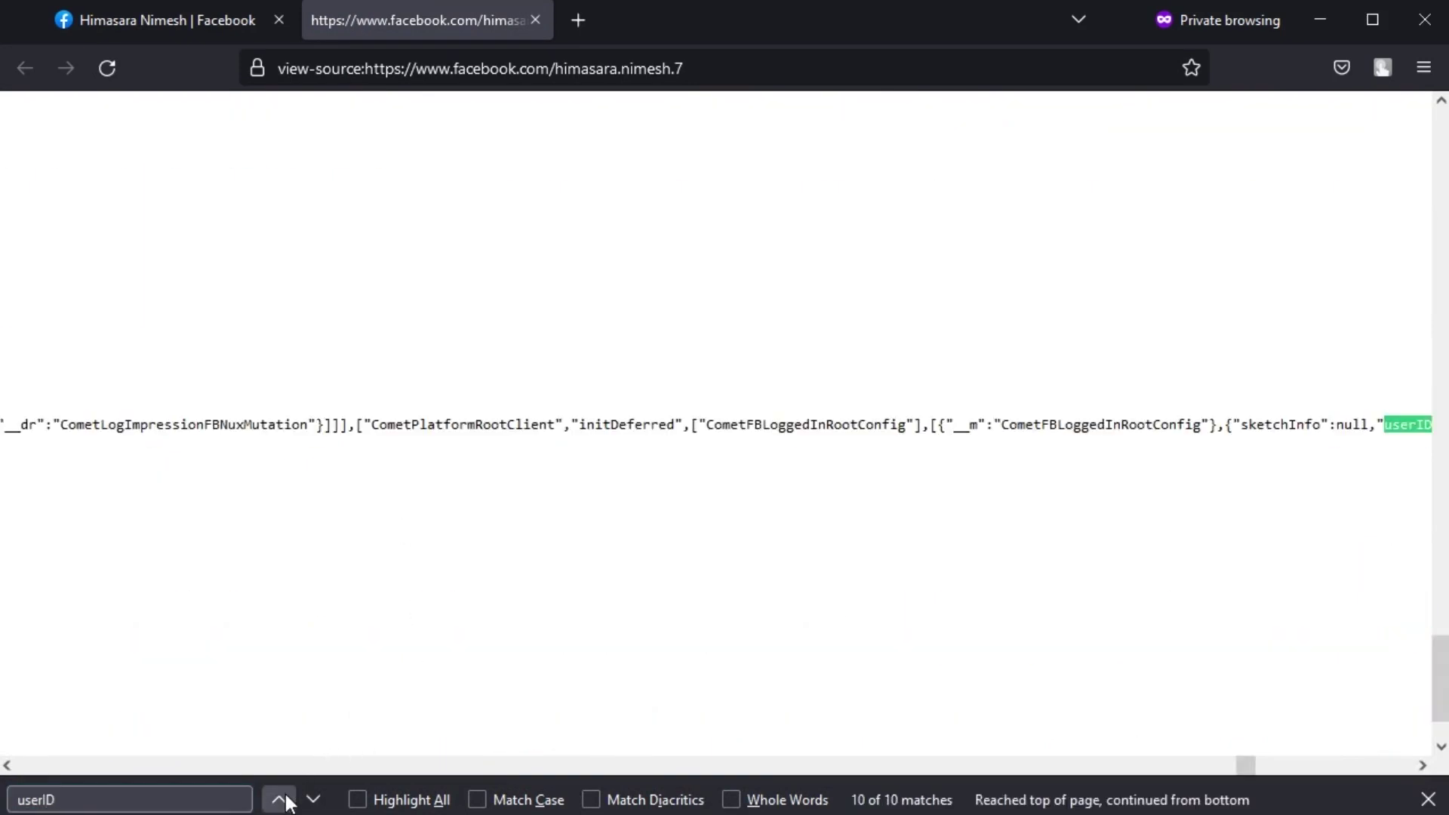
pyautogui.click(281, 799)
# - Go to IntelTechniques' Facebook Search Tool at inteltechniques.com/tools/Facebook.html
pyautogui.click(7, 766)
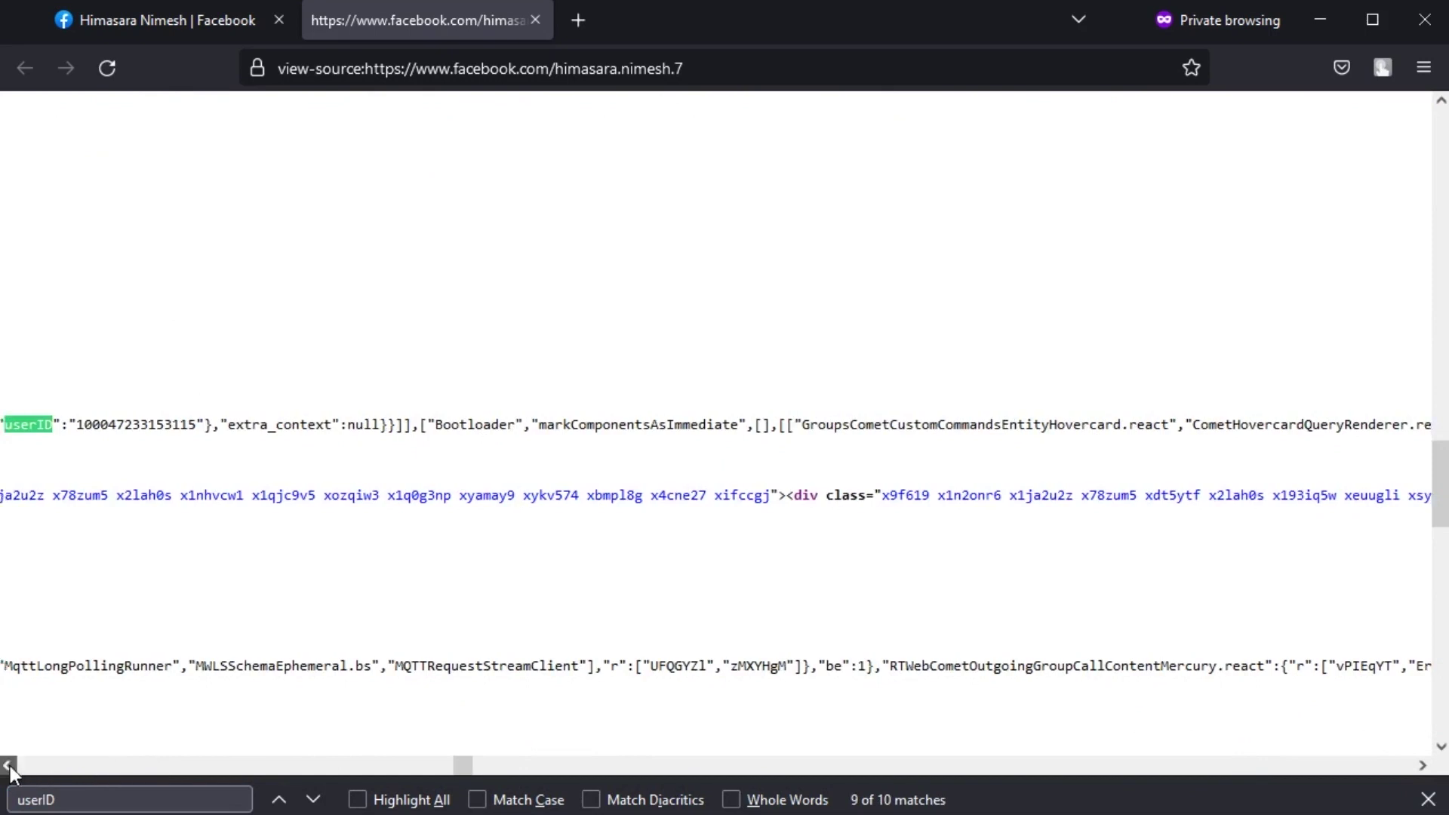
pyautogui.click(8, 766)
pyautogui.click(8, 765)
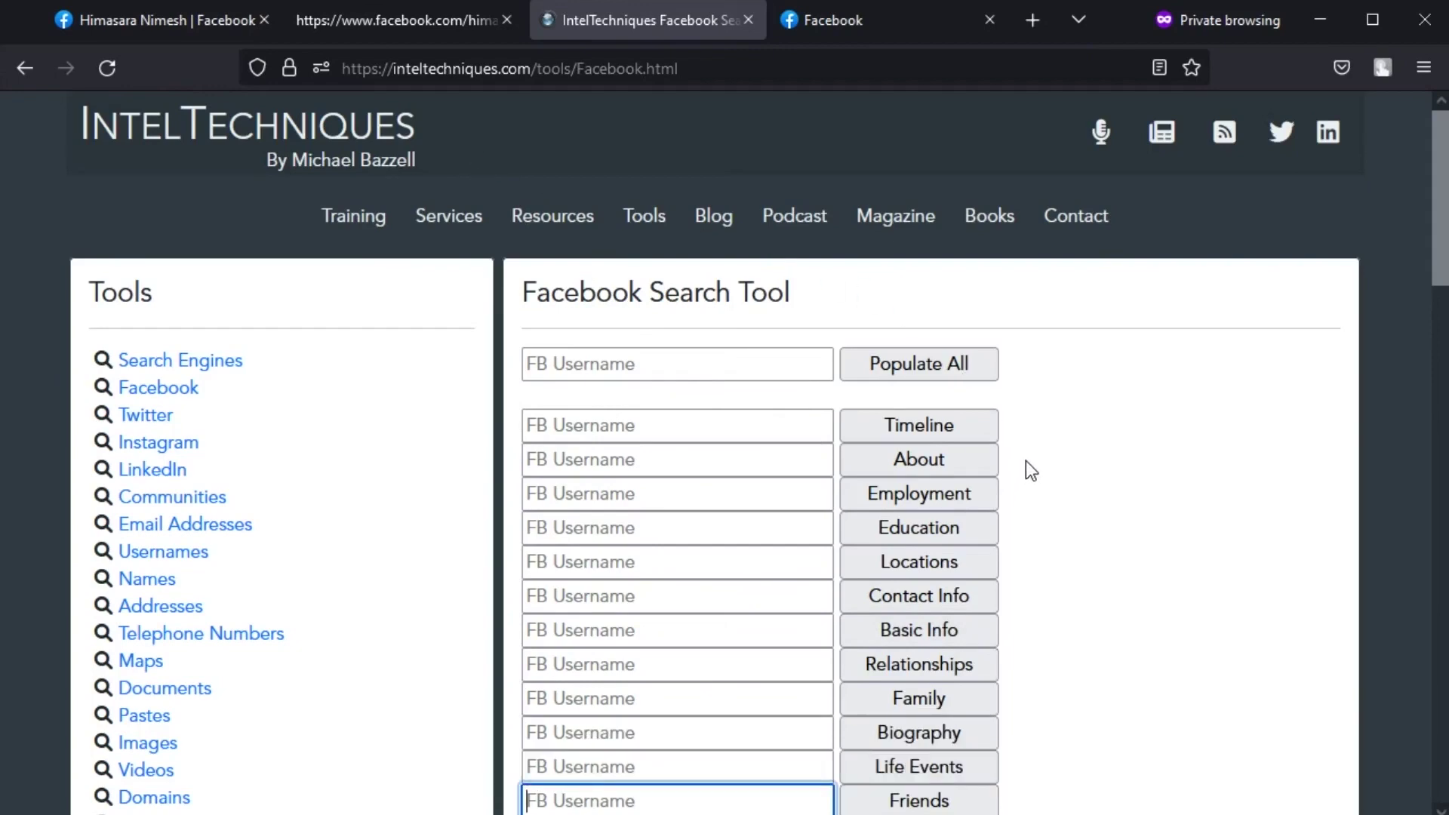
# - Paste the target's numeric user ID beside Friends and run the Friends lookup
pyautogui.scroll(-2, 1022, 443)
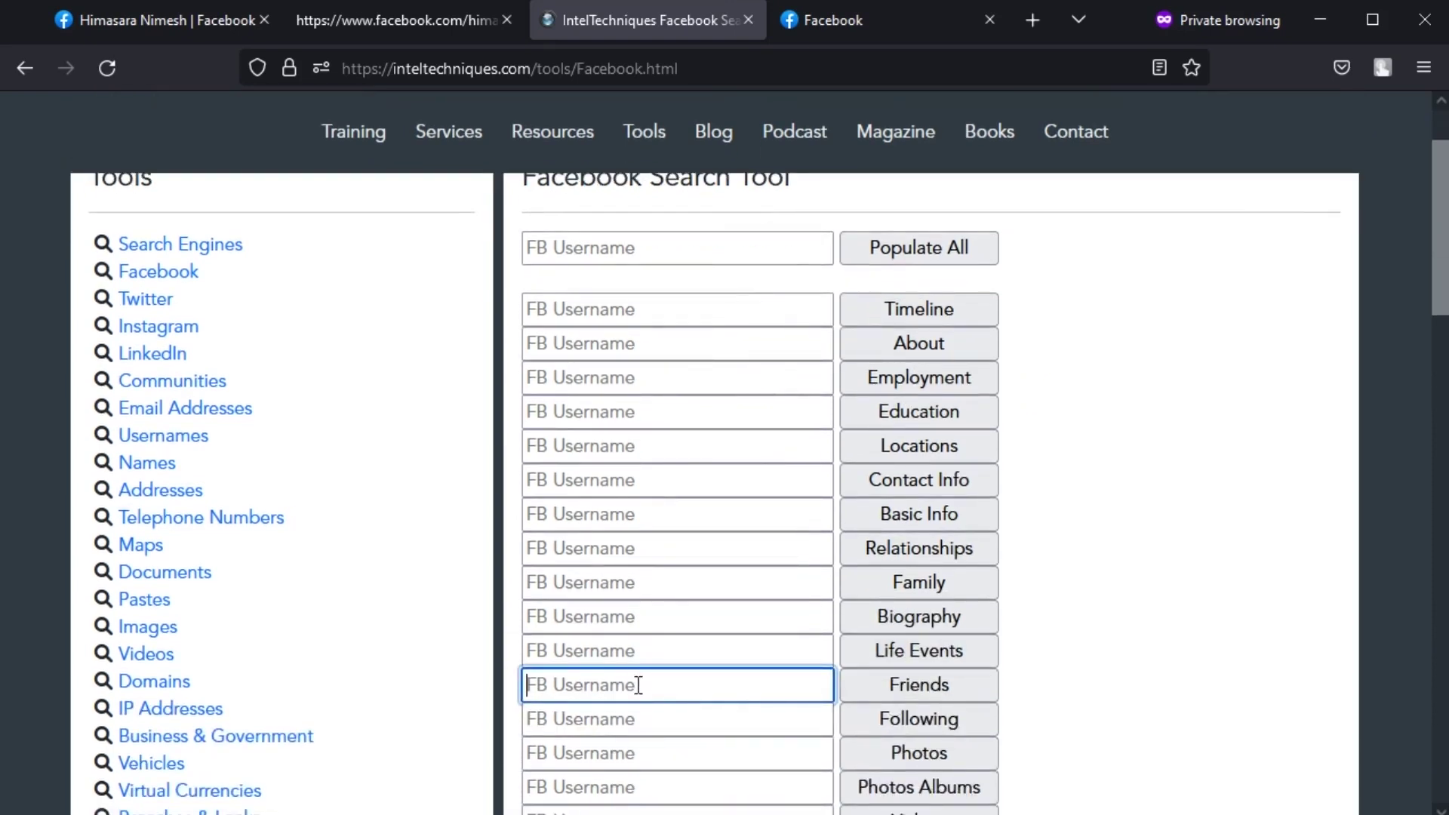
pyautogui.hotkey('ctrl', 'v')
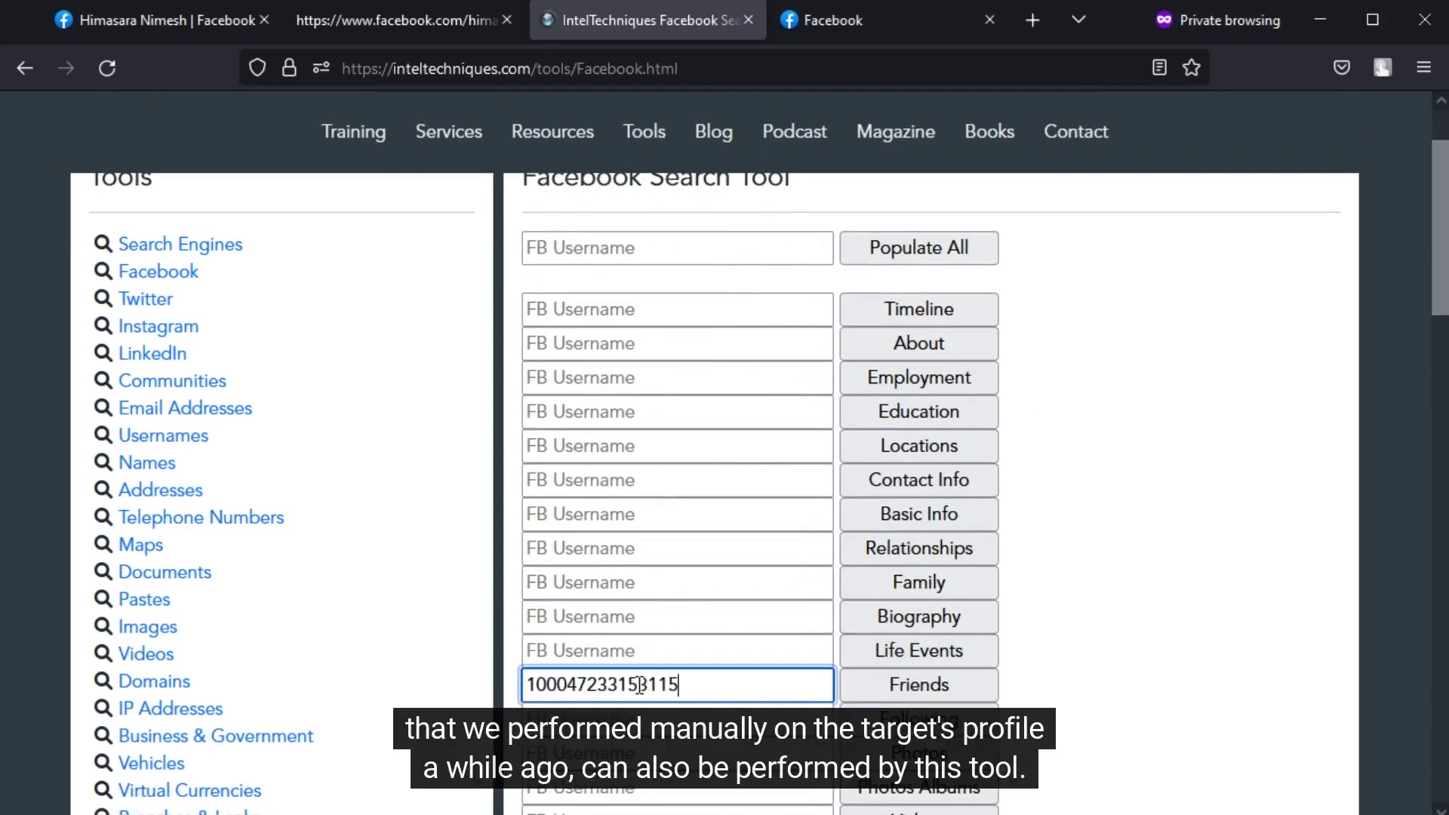
pyautogui.click(885, 687)
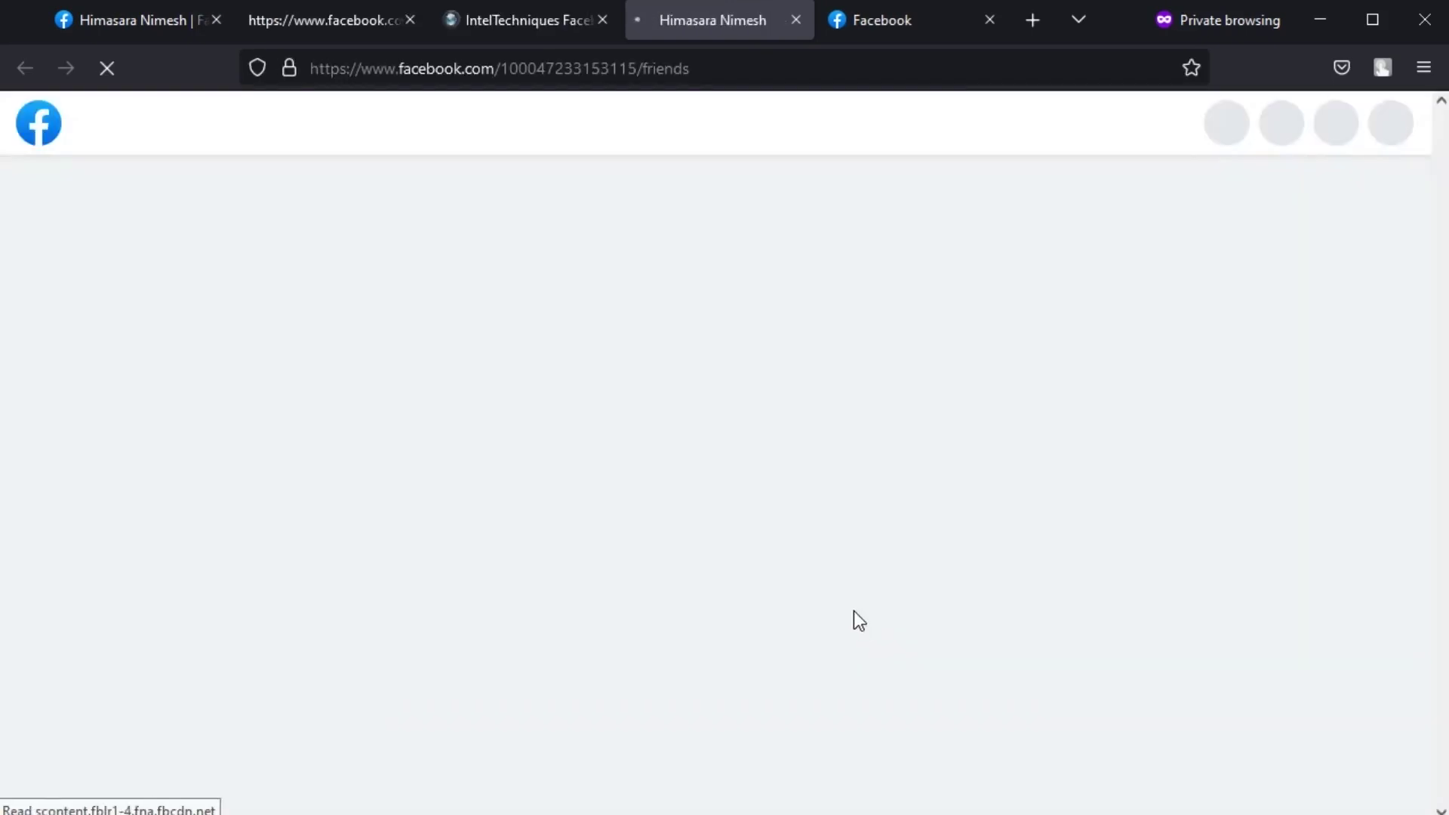
pyautogui.scroll(-3, 813, 592)
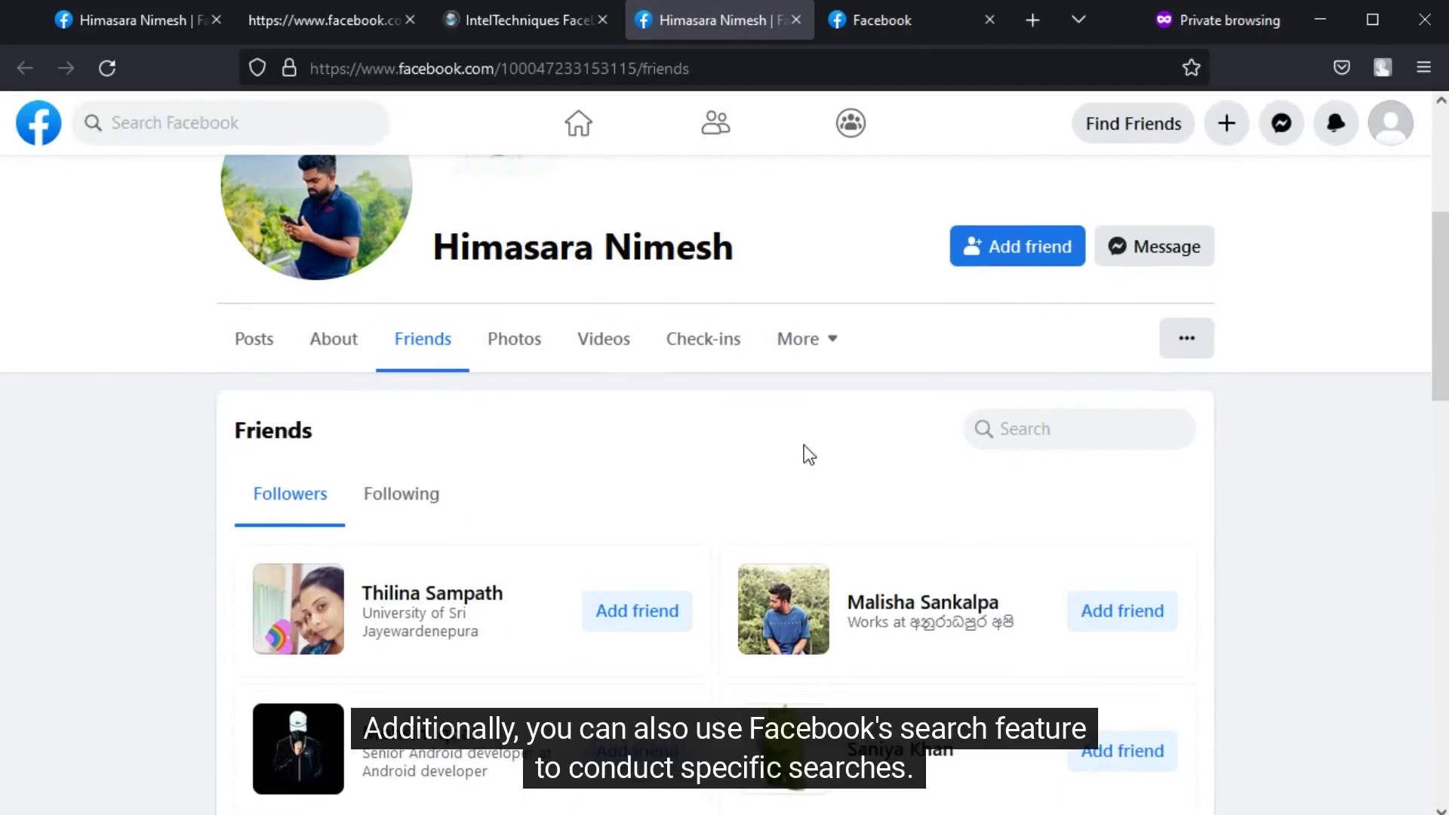
# - From the home feed, run a Facebook-wide search for 'osint'
pyautogui.click(897, 21)
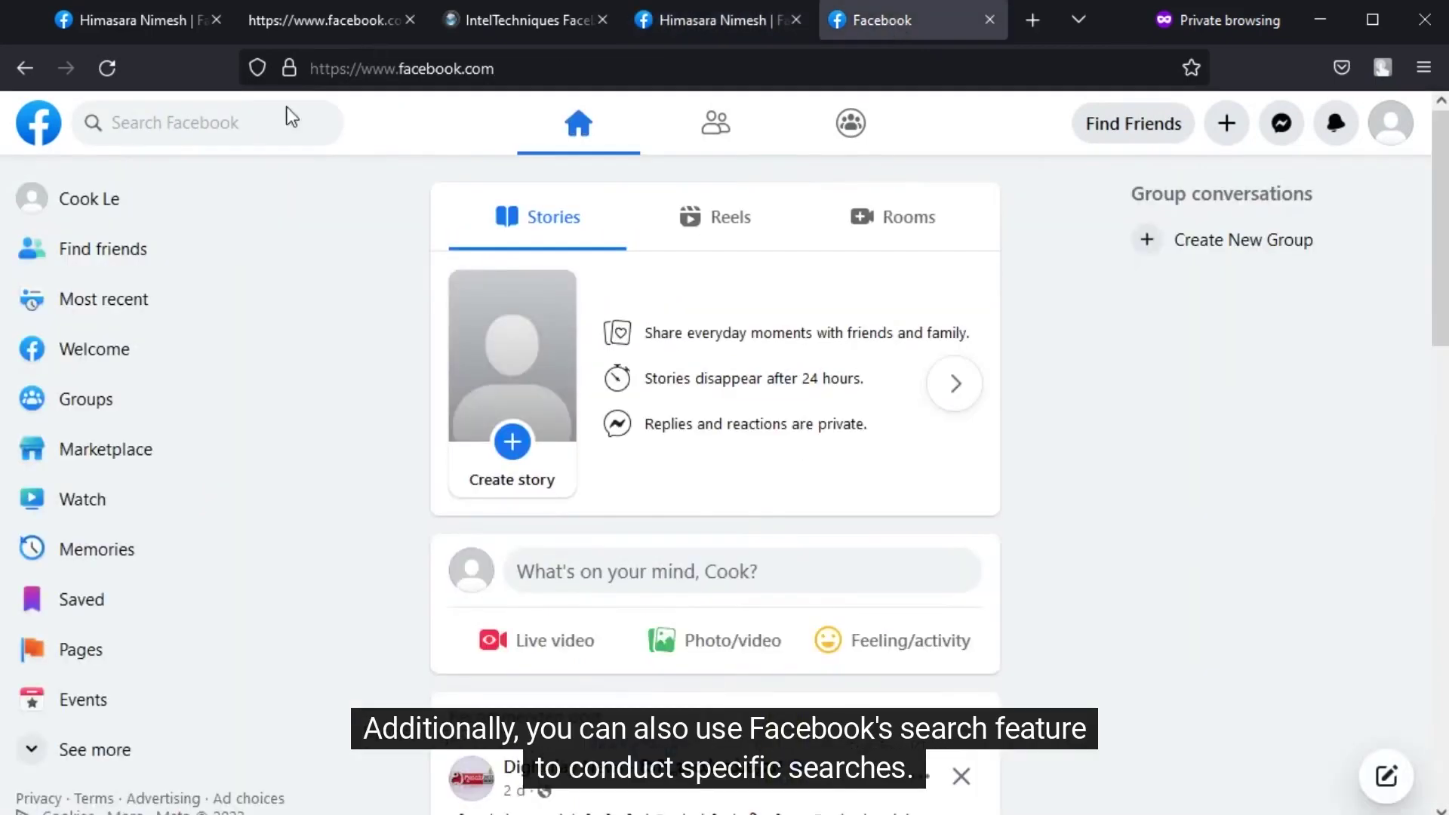
pyautogui.click(172, 126)
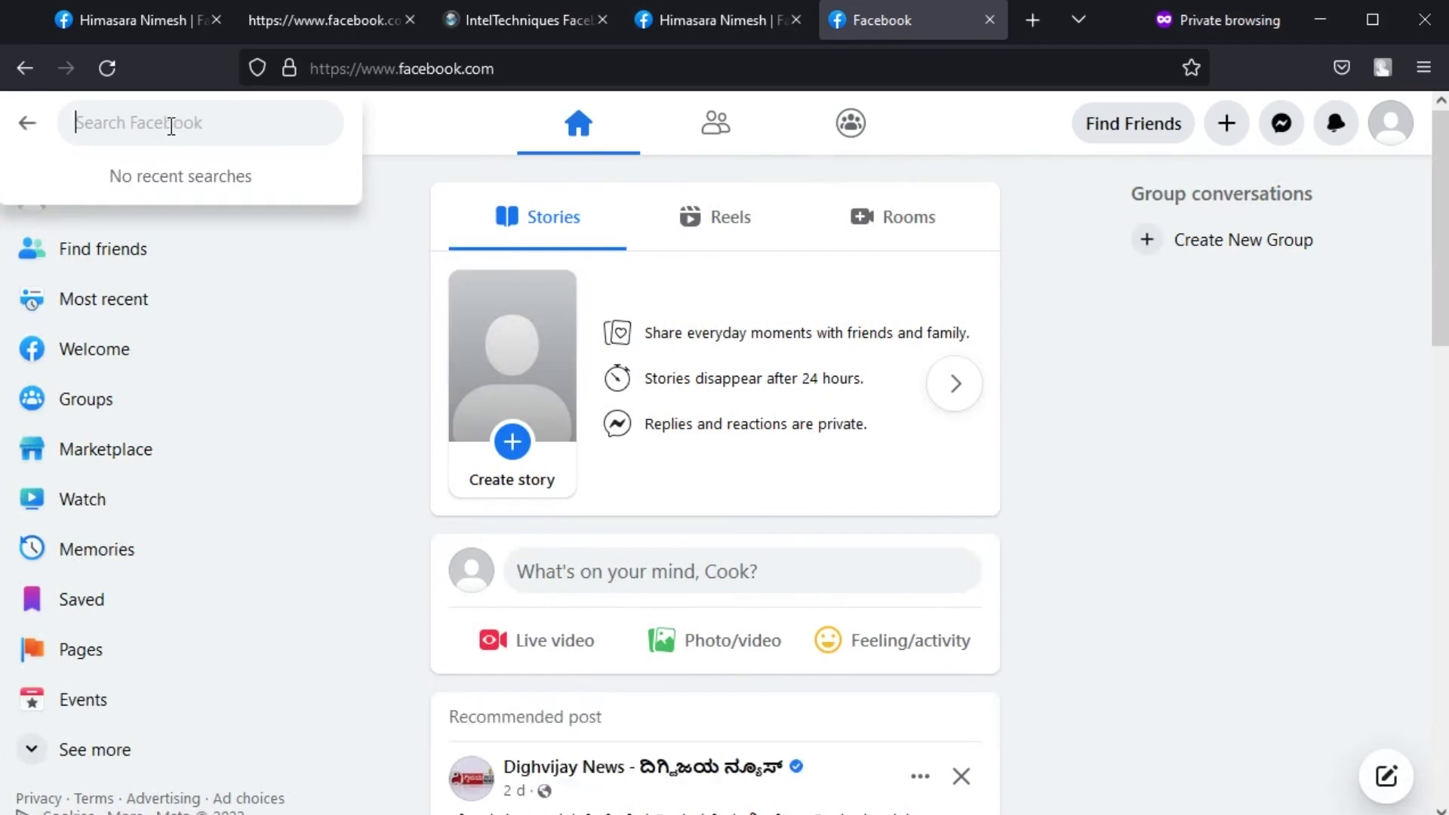
pyautogui.write('osint')
pyautogui.press('Return')
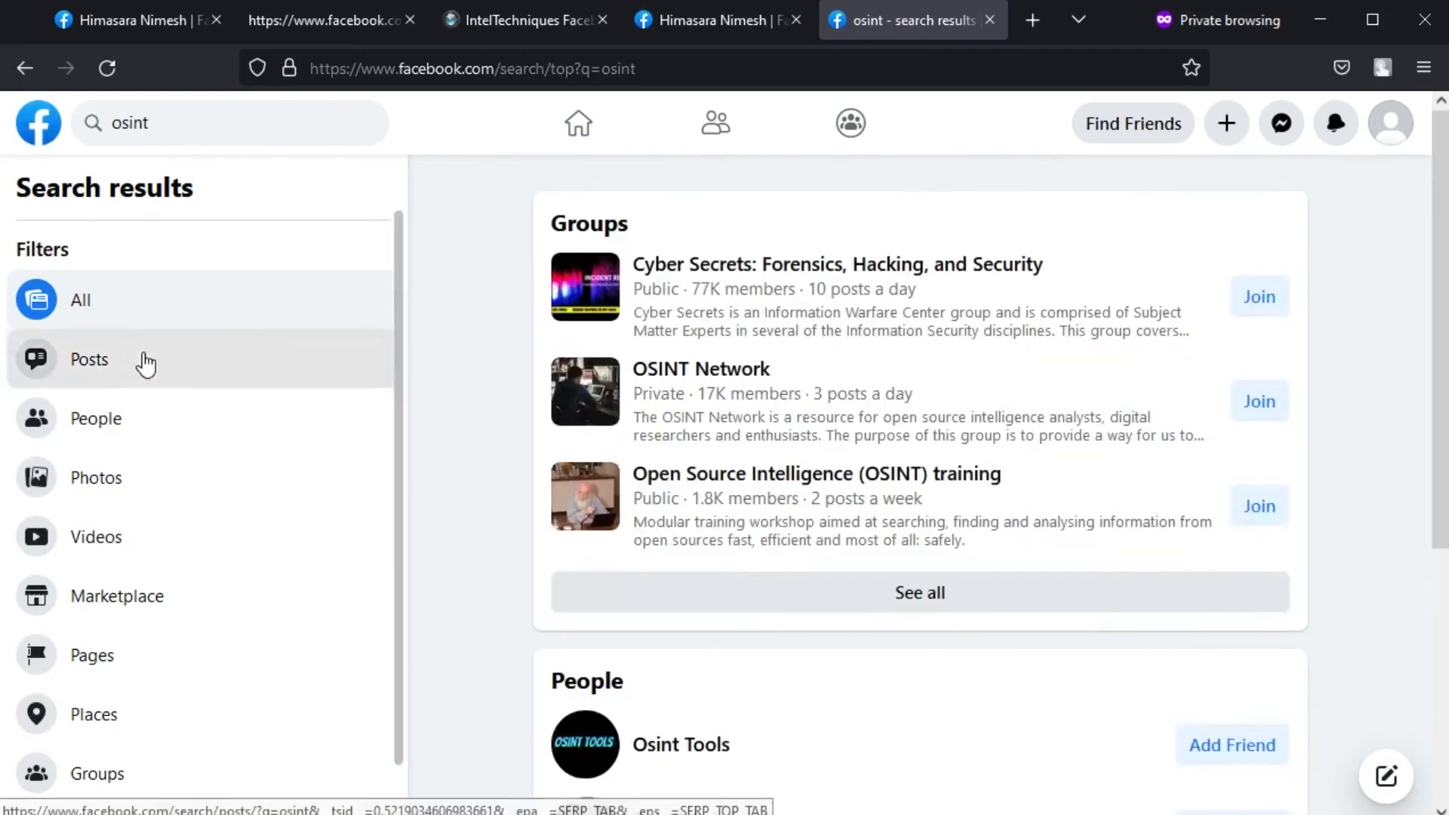
# - Filter the osint results to Posts dated 2021
pyautogui.click(146, 363)
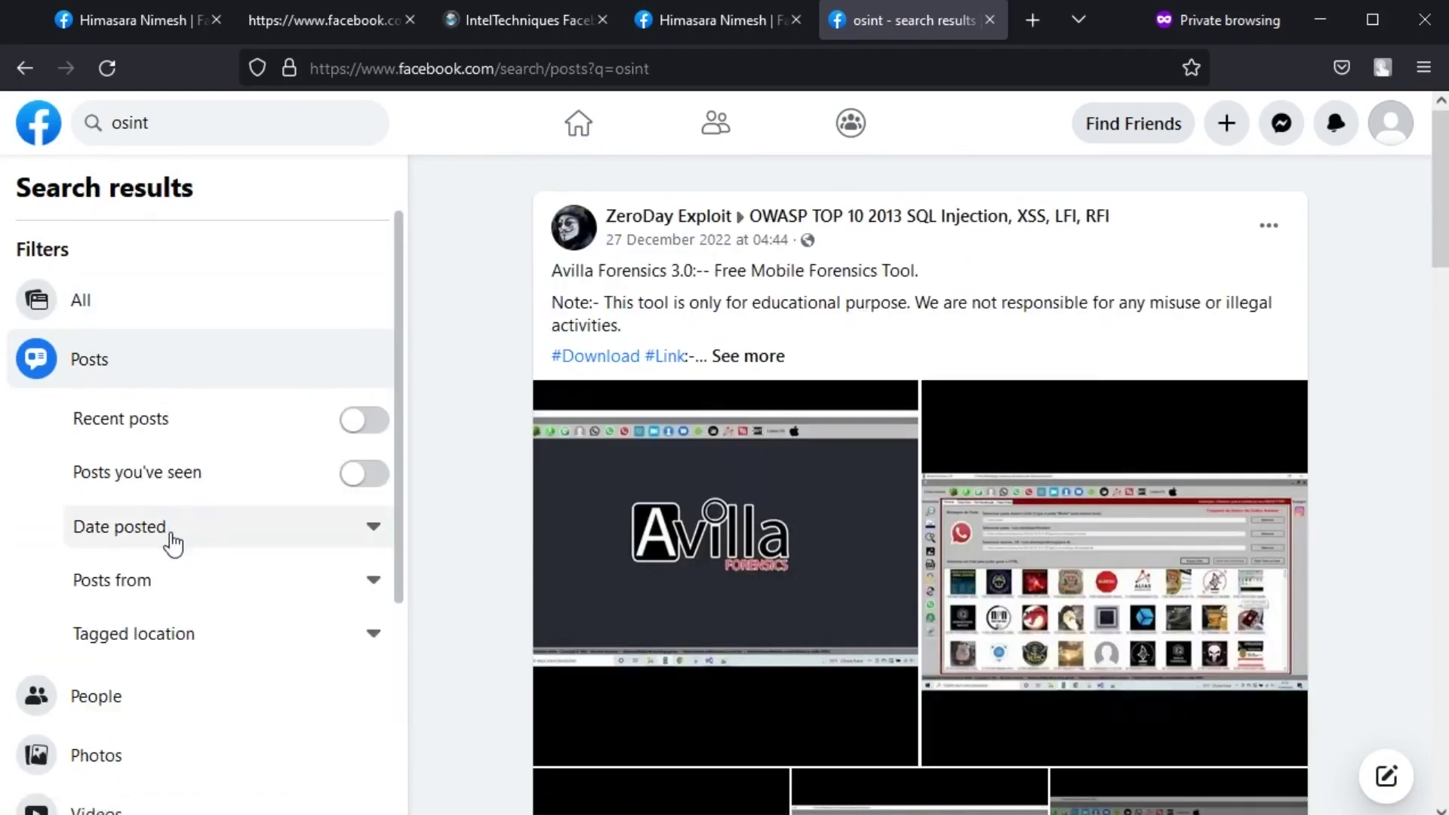
pyautogui.click(172, 542)
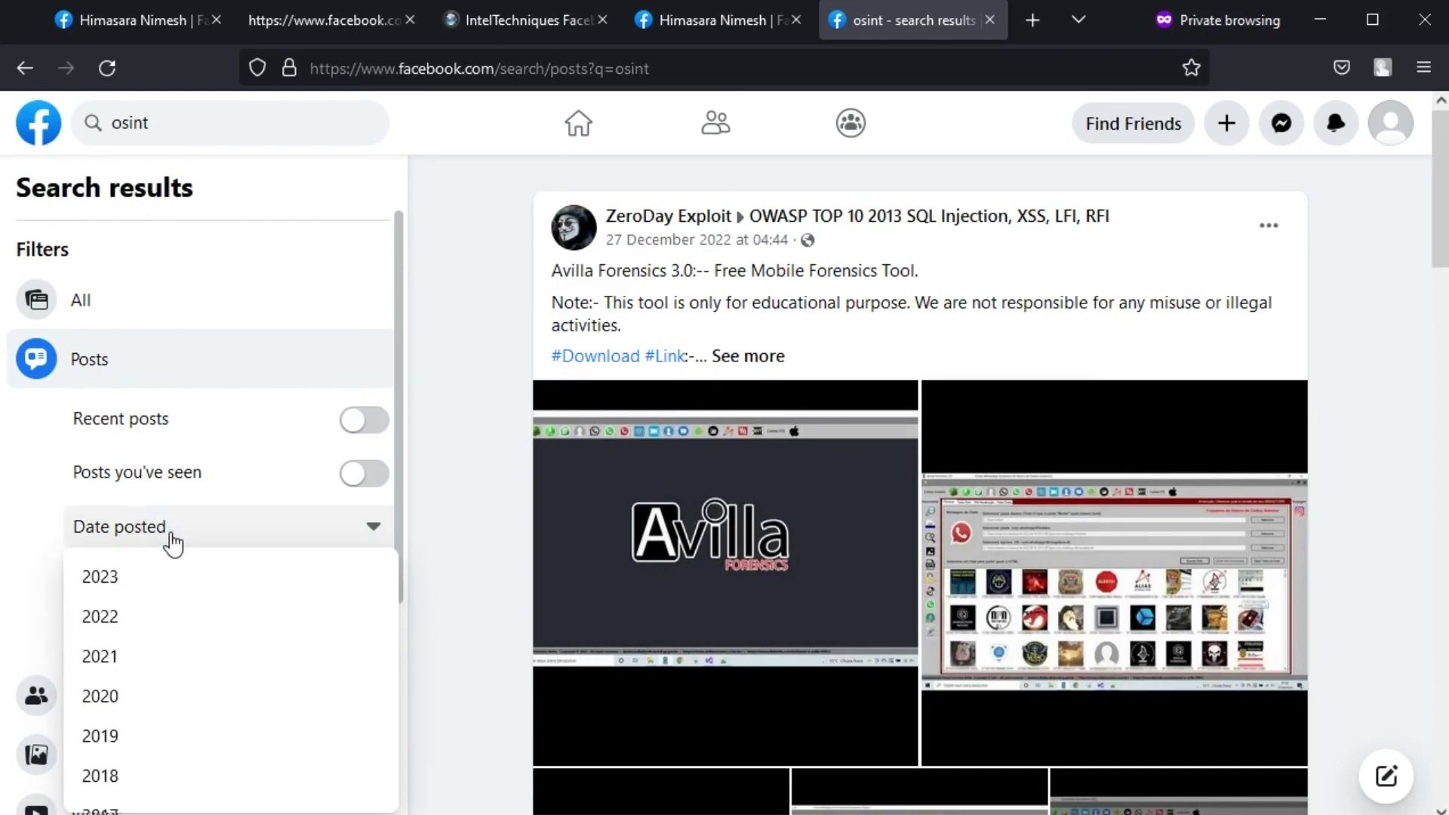
pyautogui.click(152, 655)
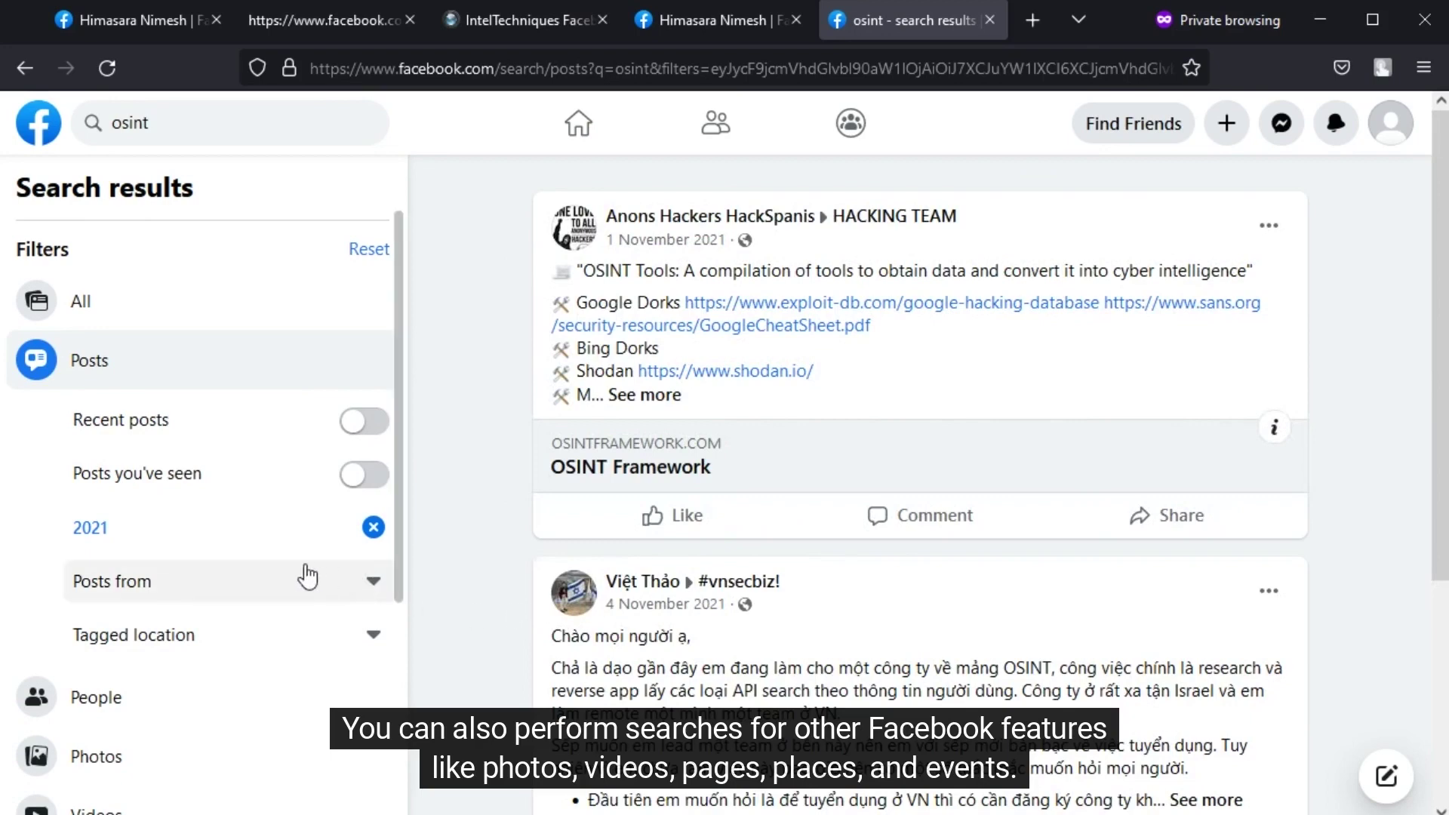
pyautogui.scroll(-4, 258, 507)
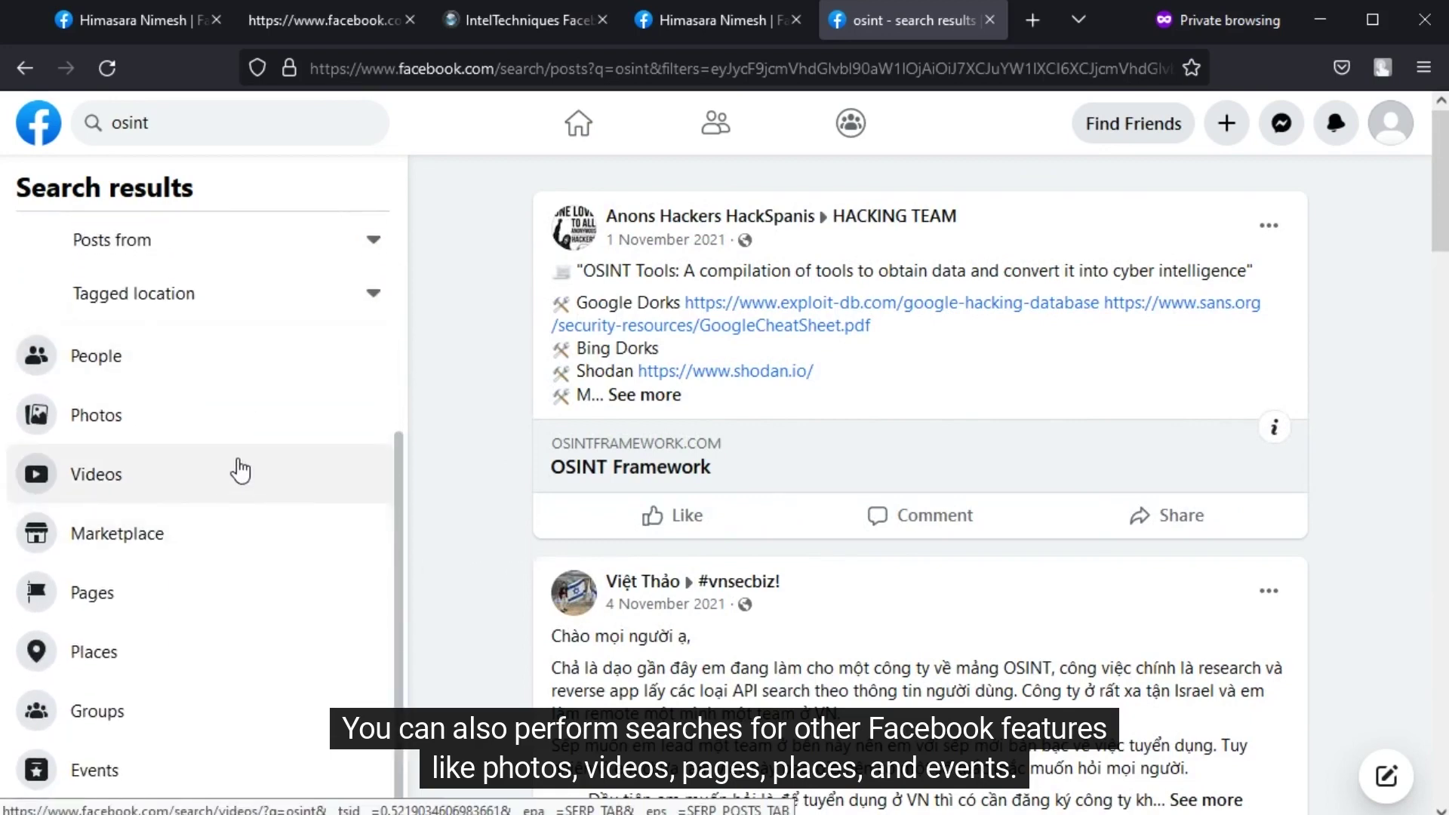
# - Switch the results to Events and turn on the Online events filter
pyautogui.click(183, 751)
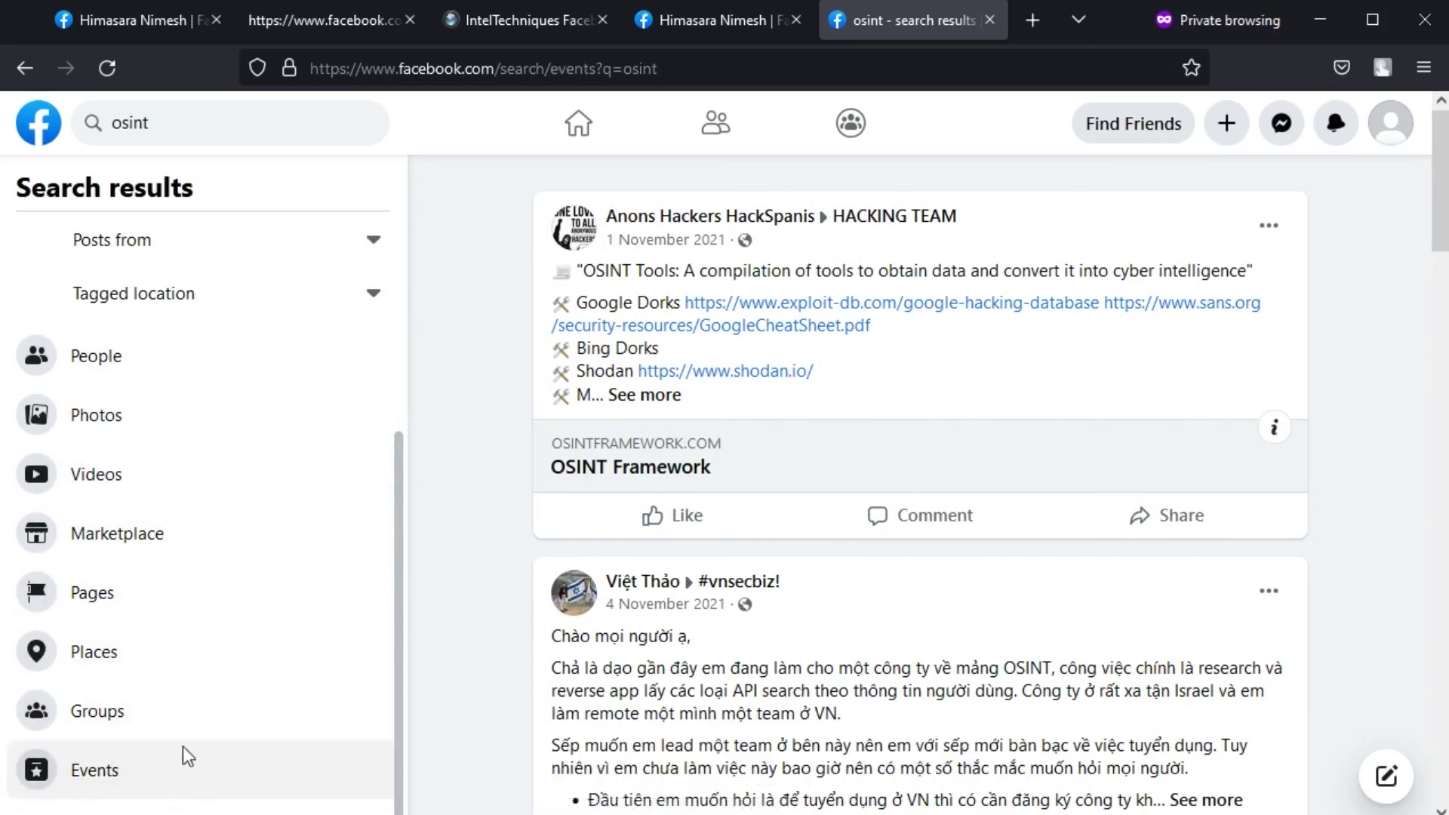
pyautogui.scroll(-3, 219, 713)
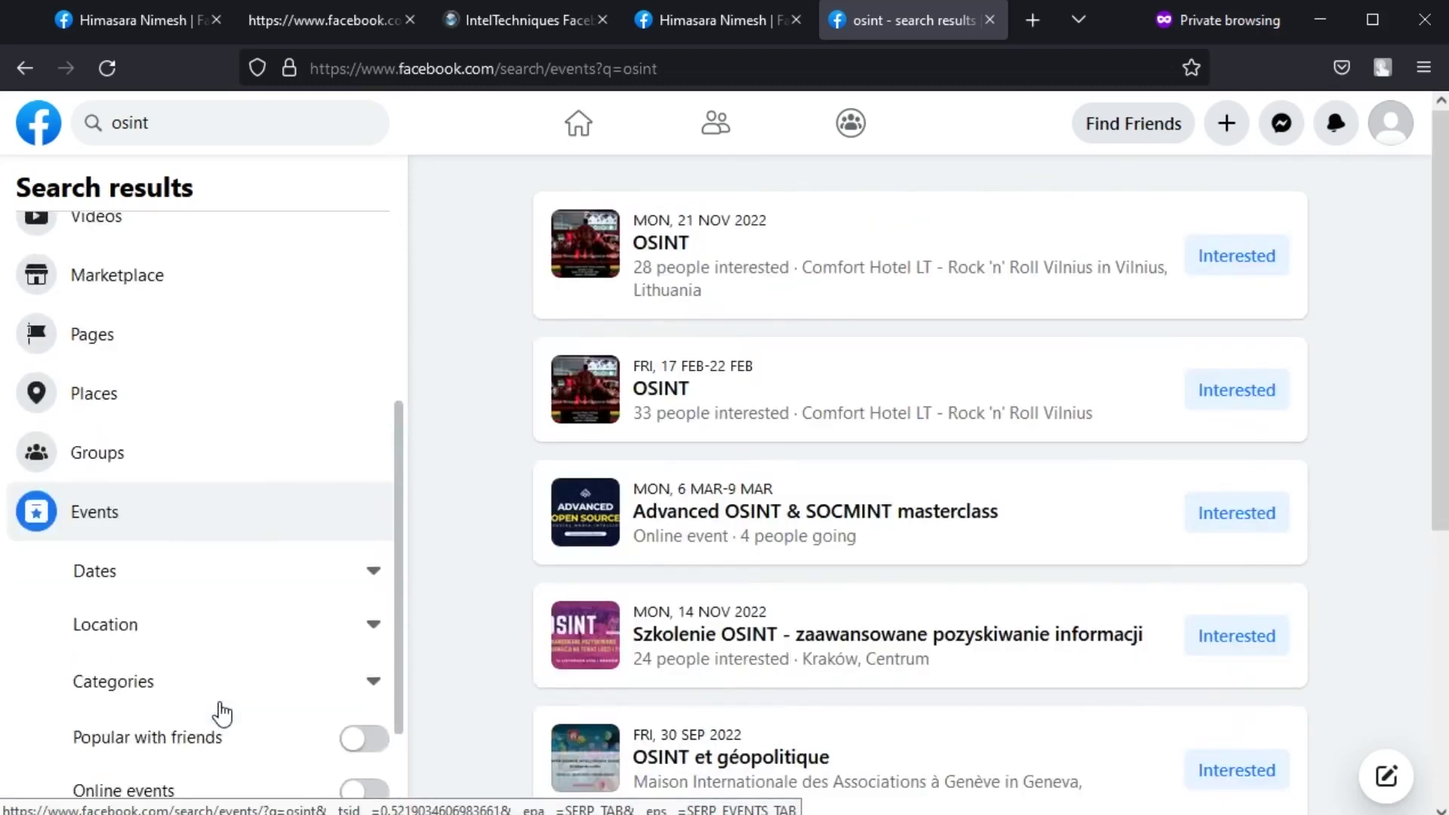
pyautogui.scroll(-2, 221, 714)
pyautogui.click(372, 674)
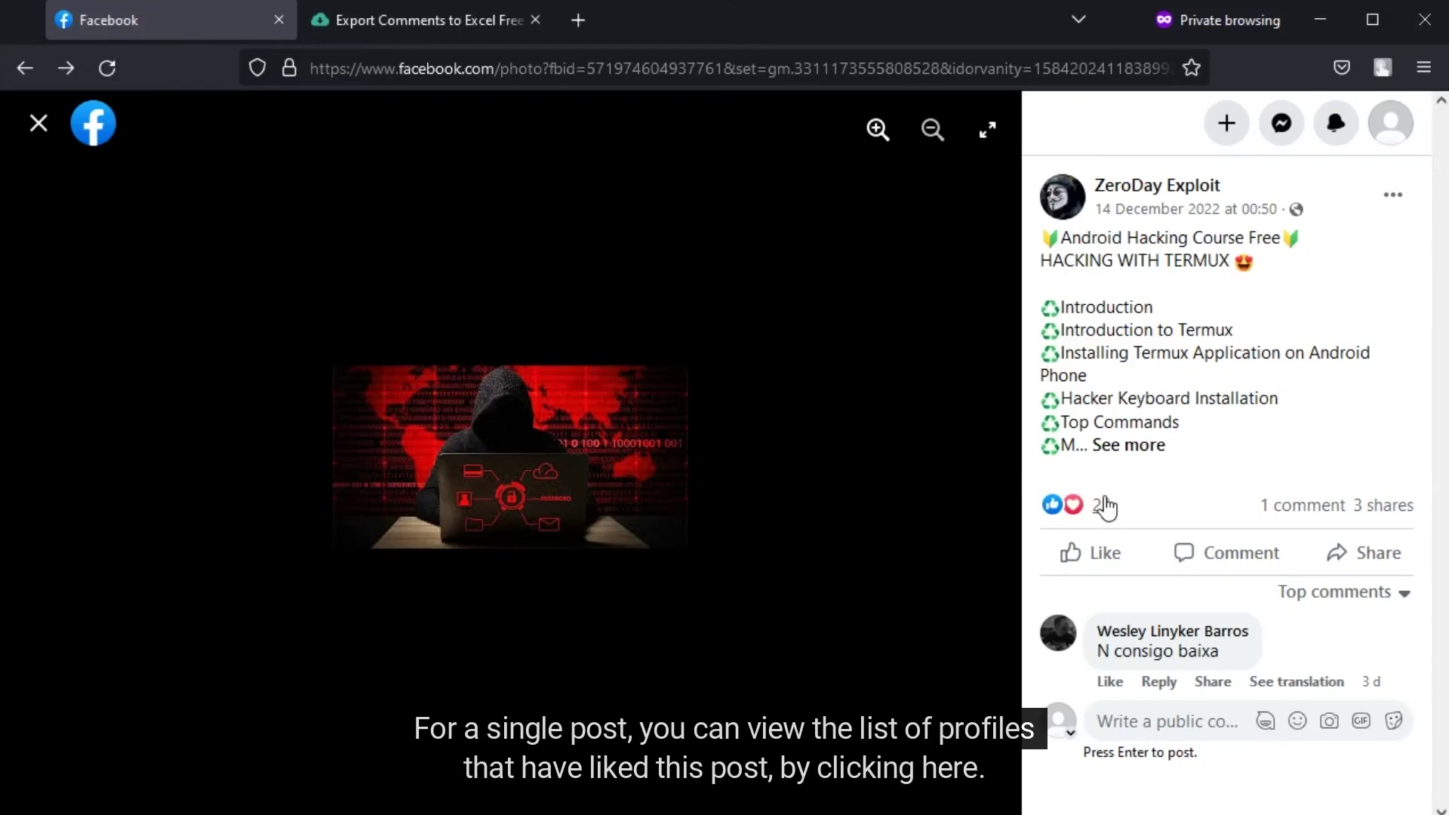
# - Open the post's 25 reactions and view the Like and heart lists
pyautogui.moveTo(1105, 505)
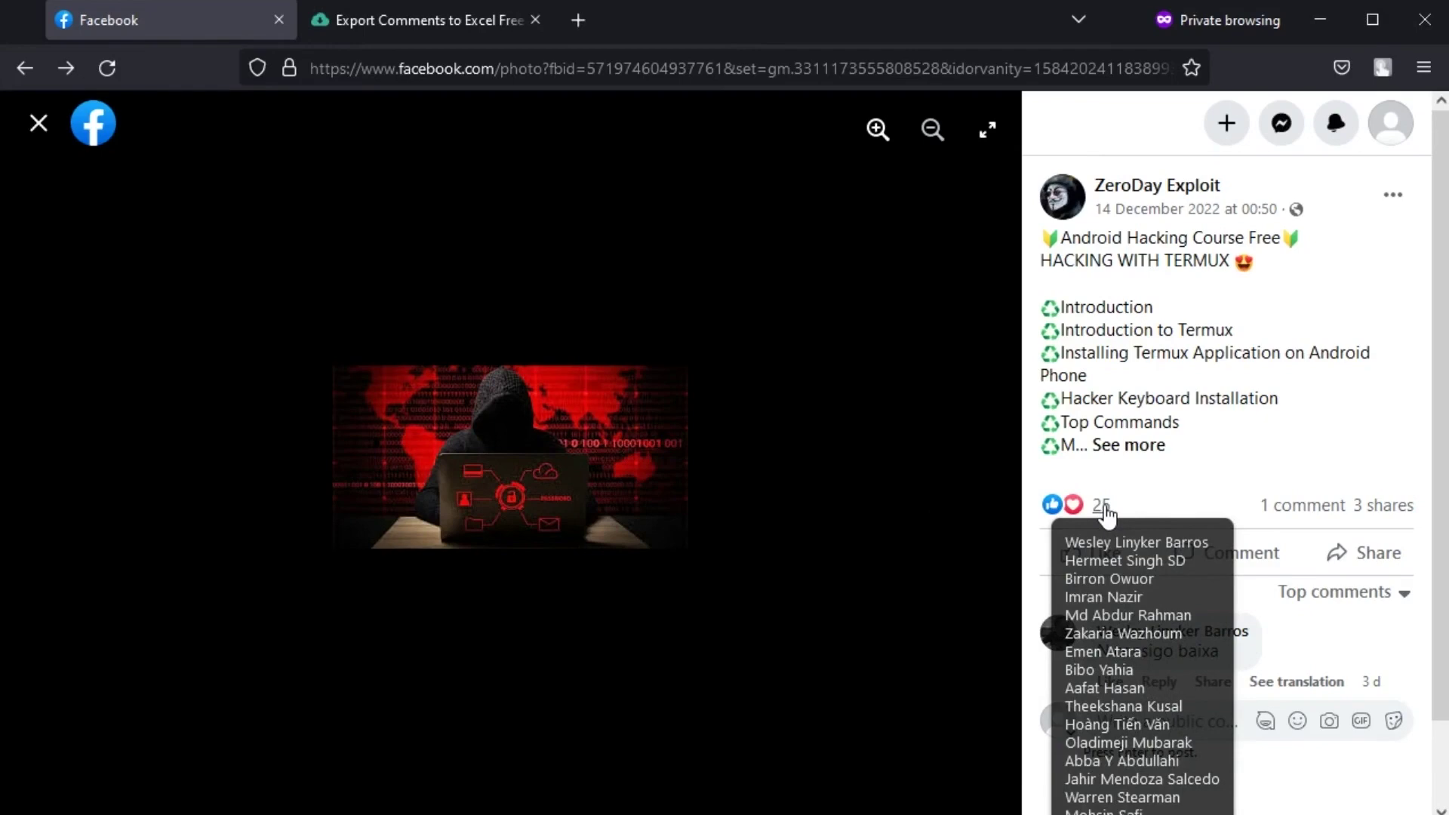
pyautogui.click(1103, 507)
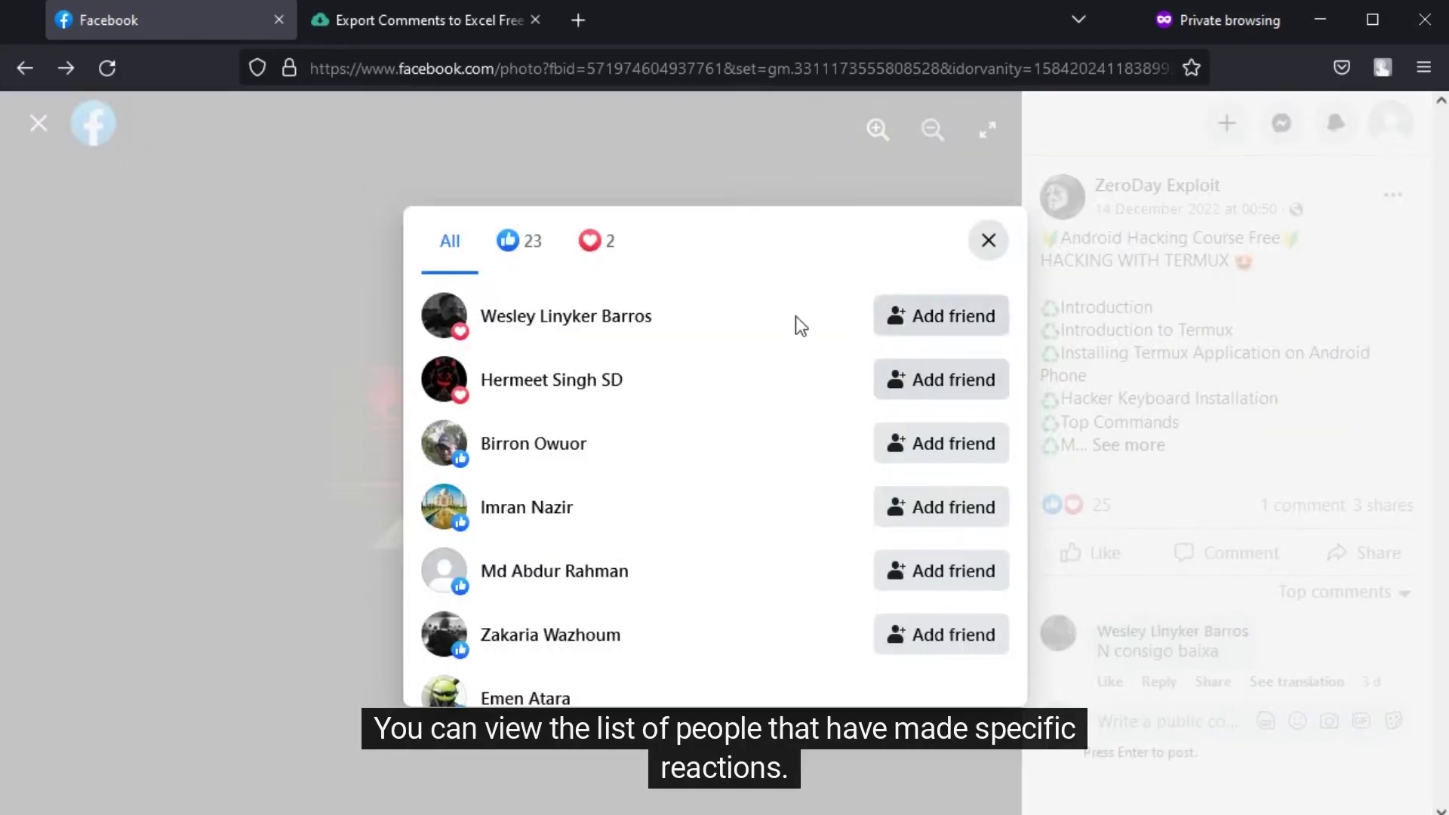
pyautogui.click(516, 246)
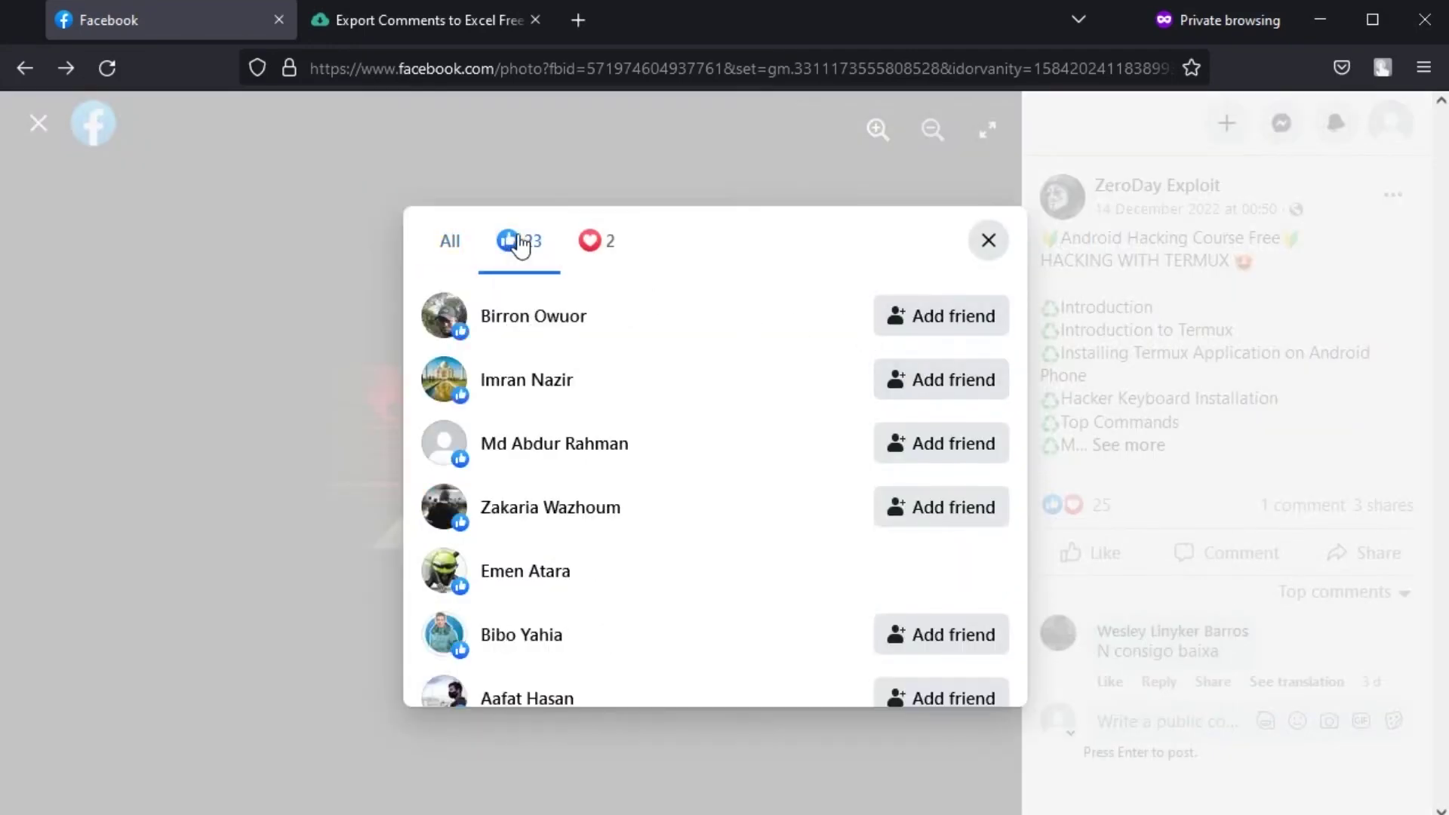
pyautogui.click(611, 254)
# - Close the reactions list, check the comment's timestamp, and switch to the Export Comments tab
pyautogui.click(988, 238)
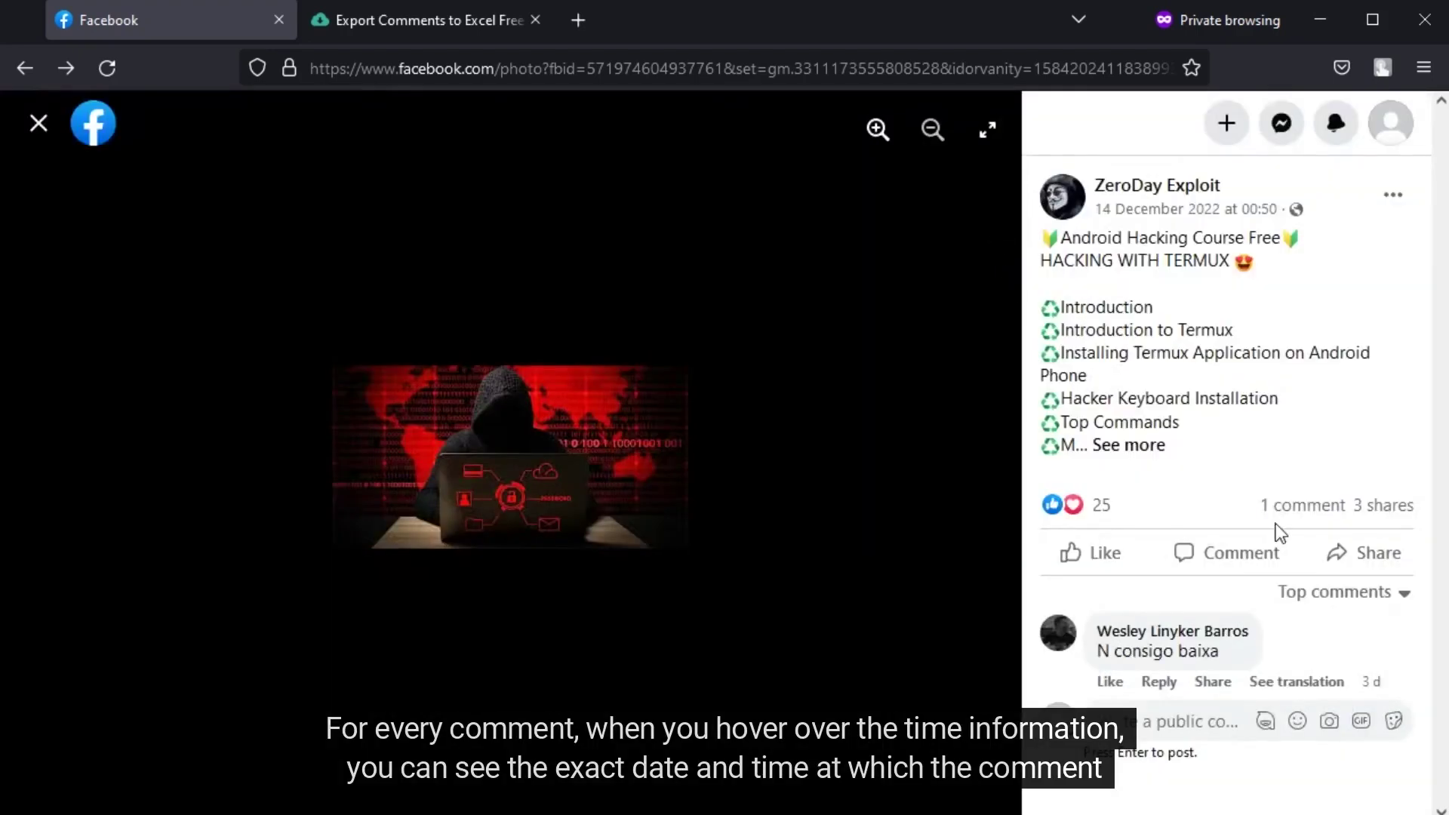
pyautogui.moveTo(1378, 686)
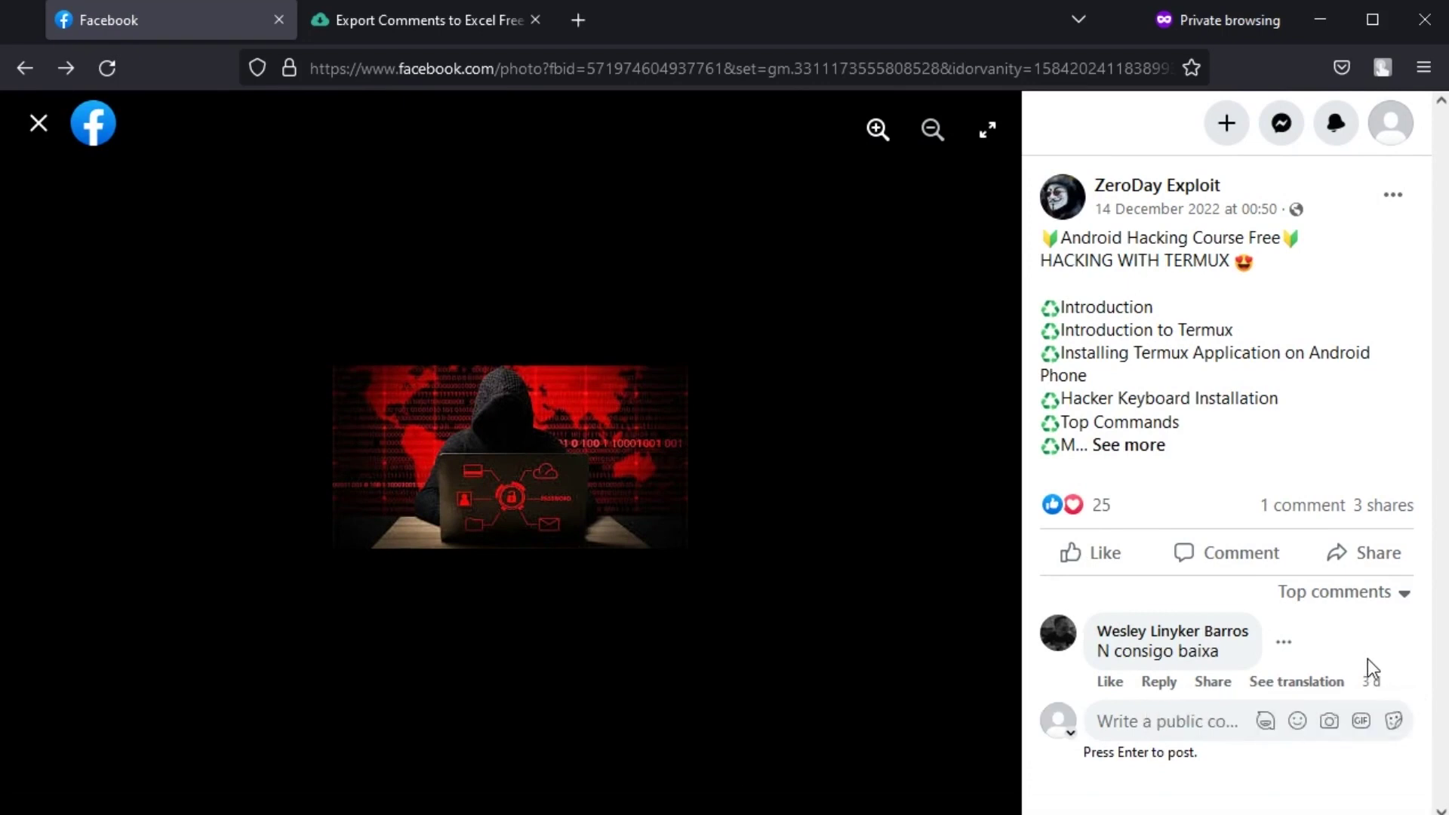
pyautogui.click(418, 19)
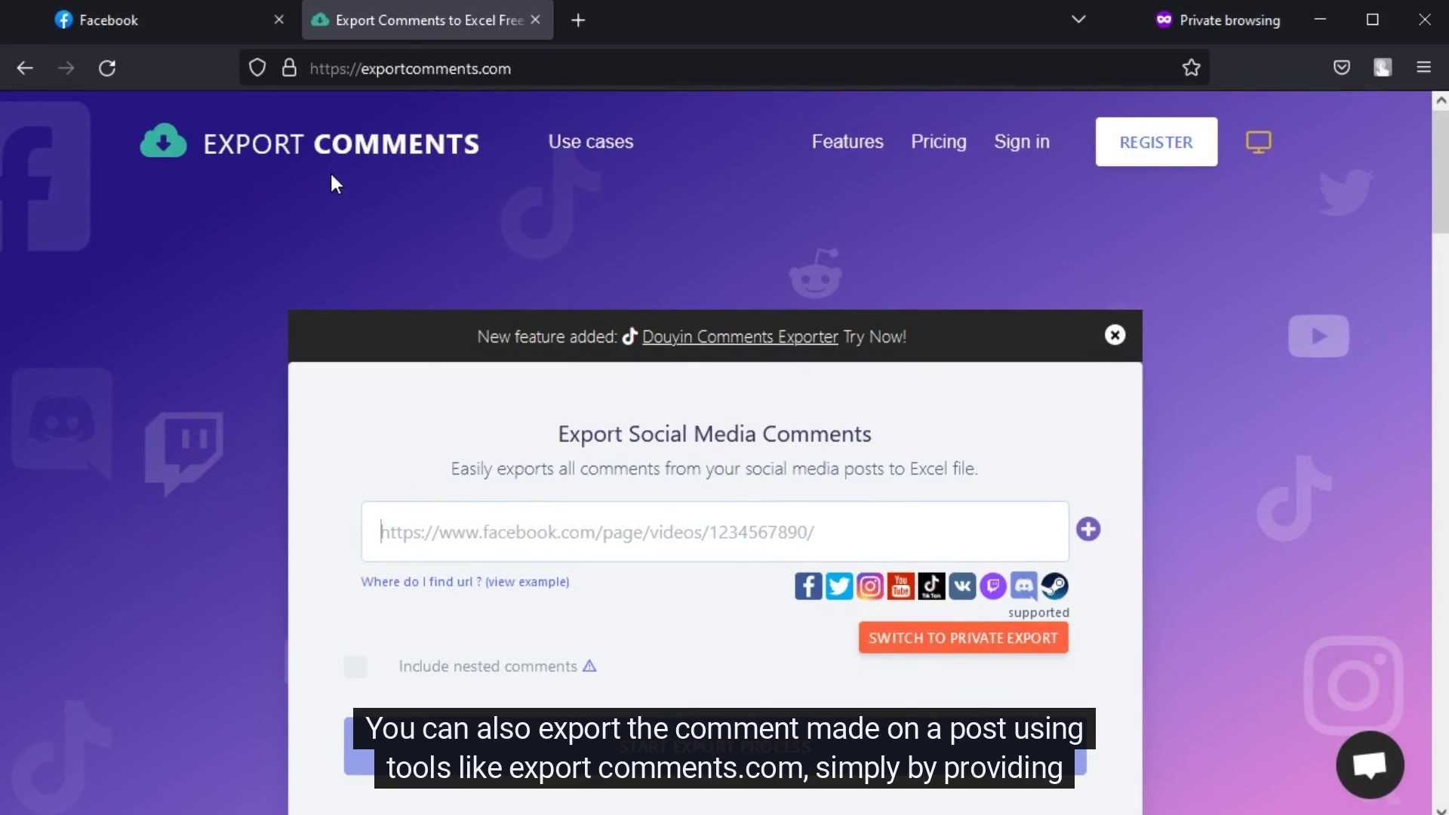
# - Put the cursor in the exportcomments.com URL field, ready for a post link
pyautogui.click(461, 541)
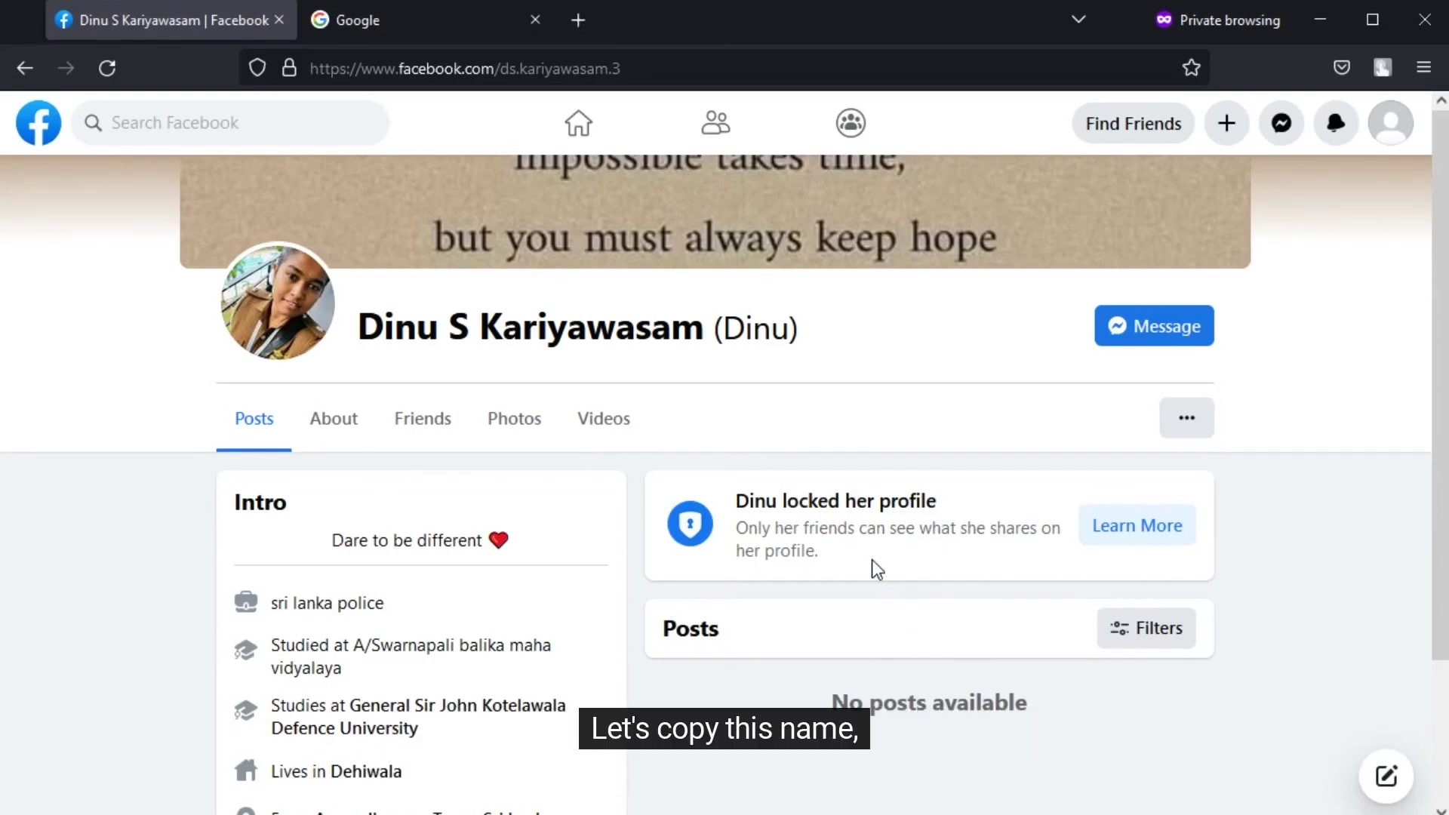
# - Copy the locked profile owner's name and switch to the Google tab
pyautogui.moveTo(710, 330); pyautogui.dragTo(366, 329)
pyautogui.hotkey('ctrl', 'c')
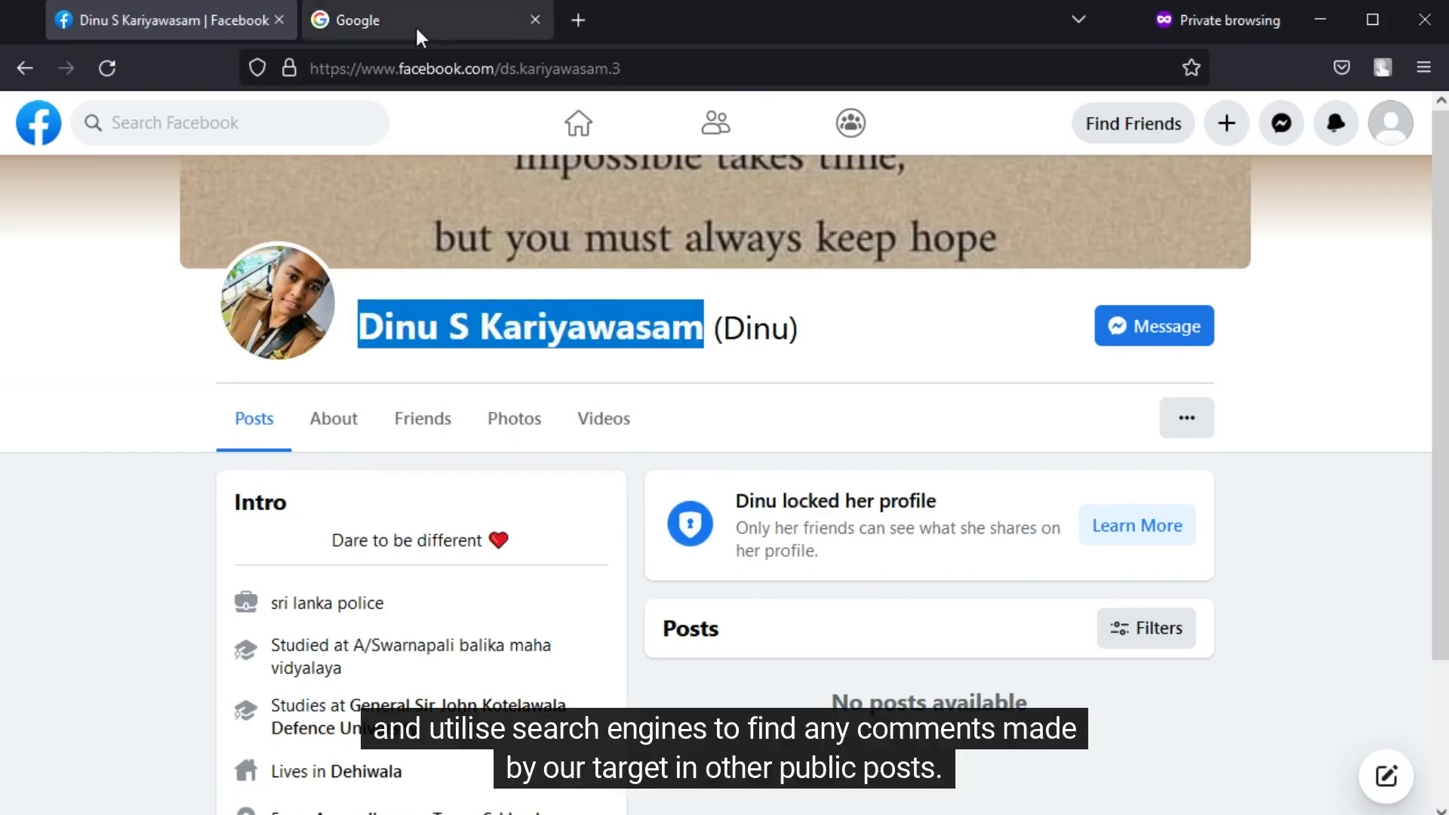
pyautogui.click(416, 25)
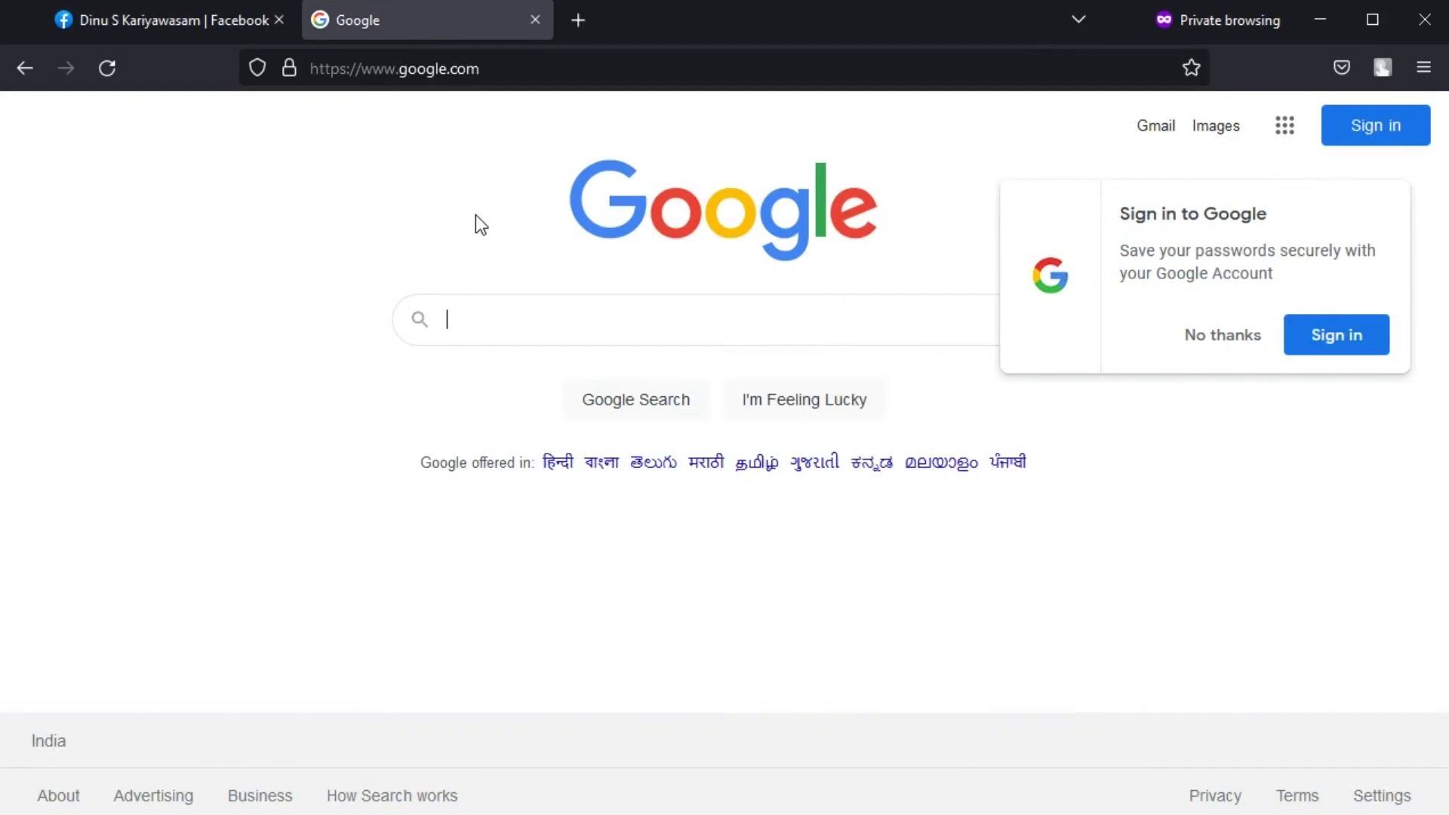
# - Google site:facebook.com with the target's name pasted inside quotes and review the results
pyautogui.write('sit')
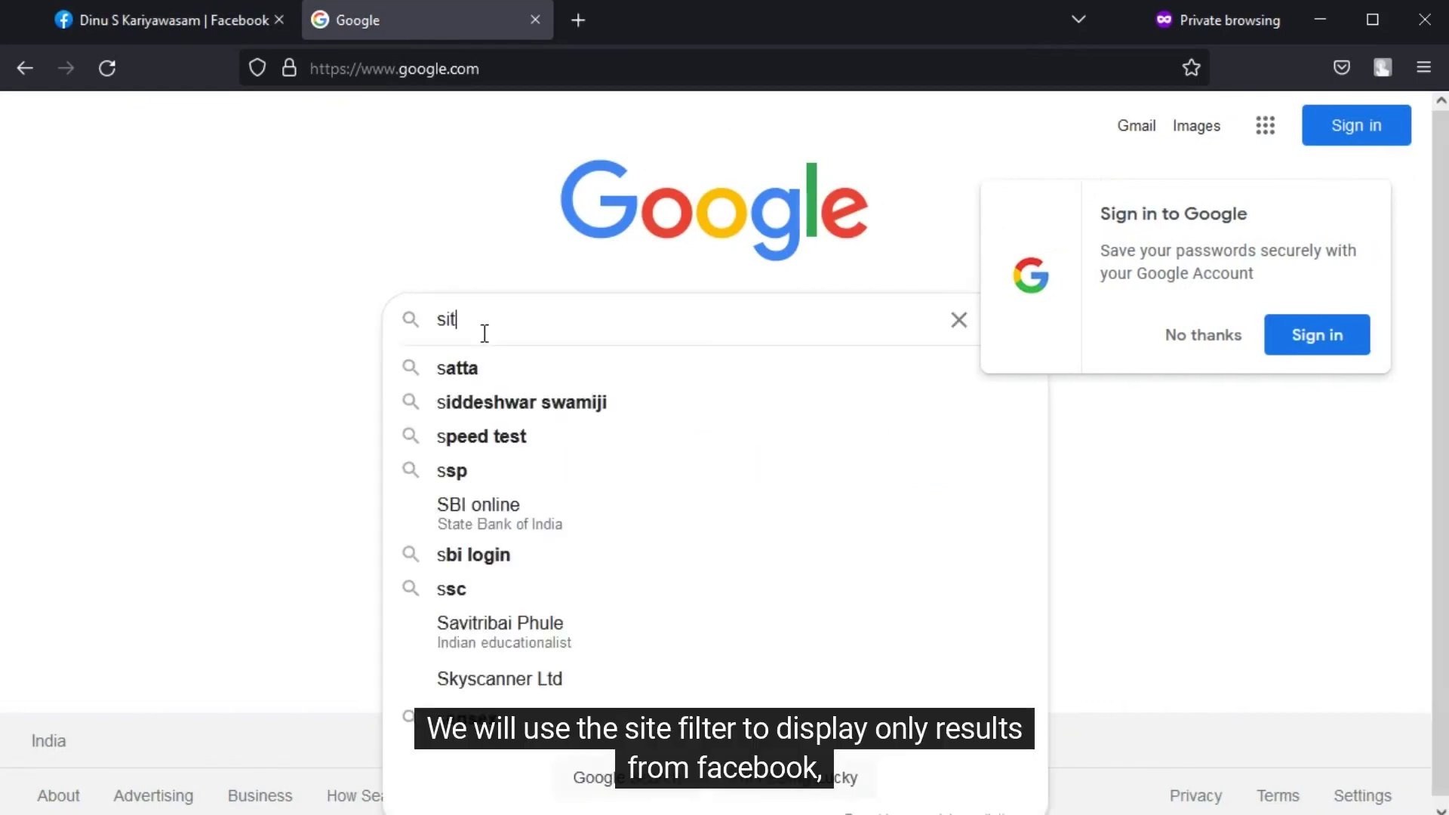
pyautogui.write('e:fa')
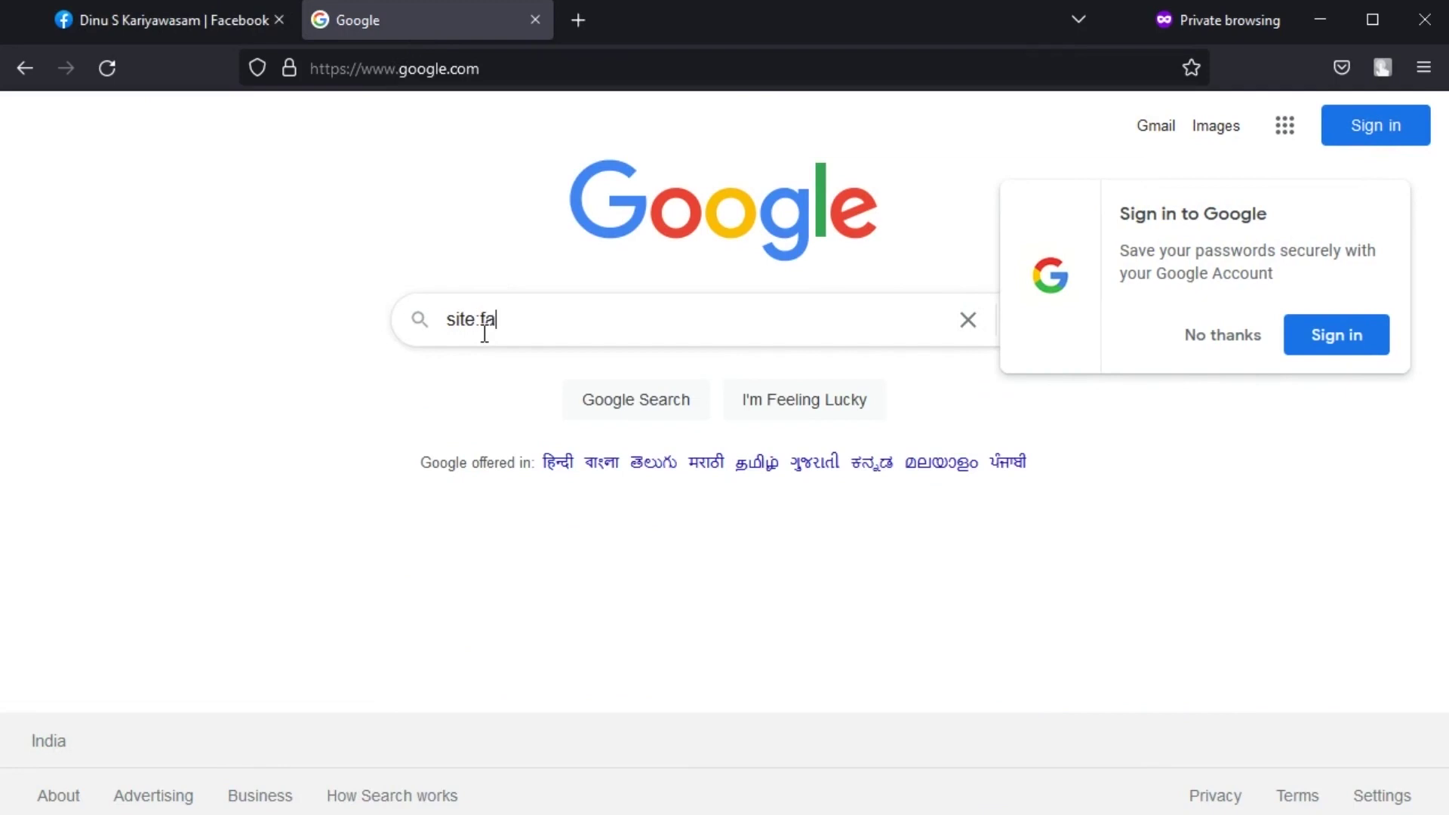
pyautogui.write('cebook.com')
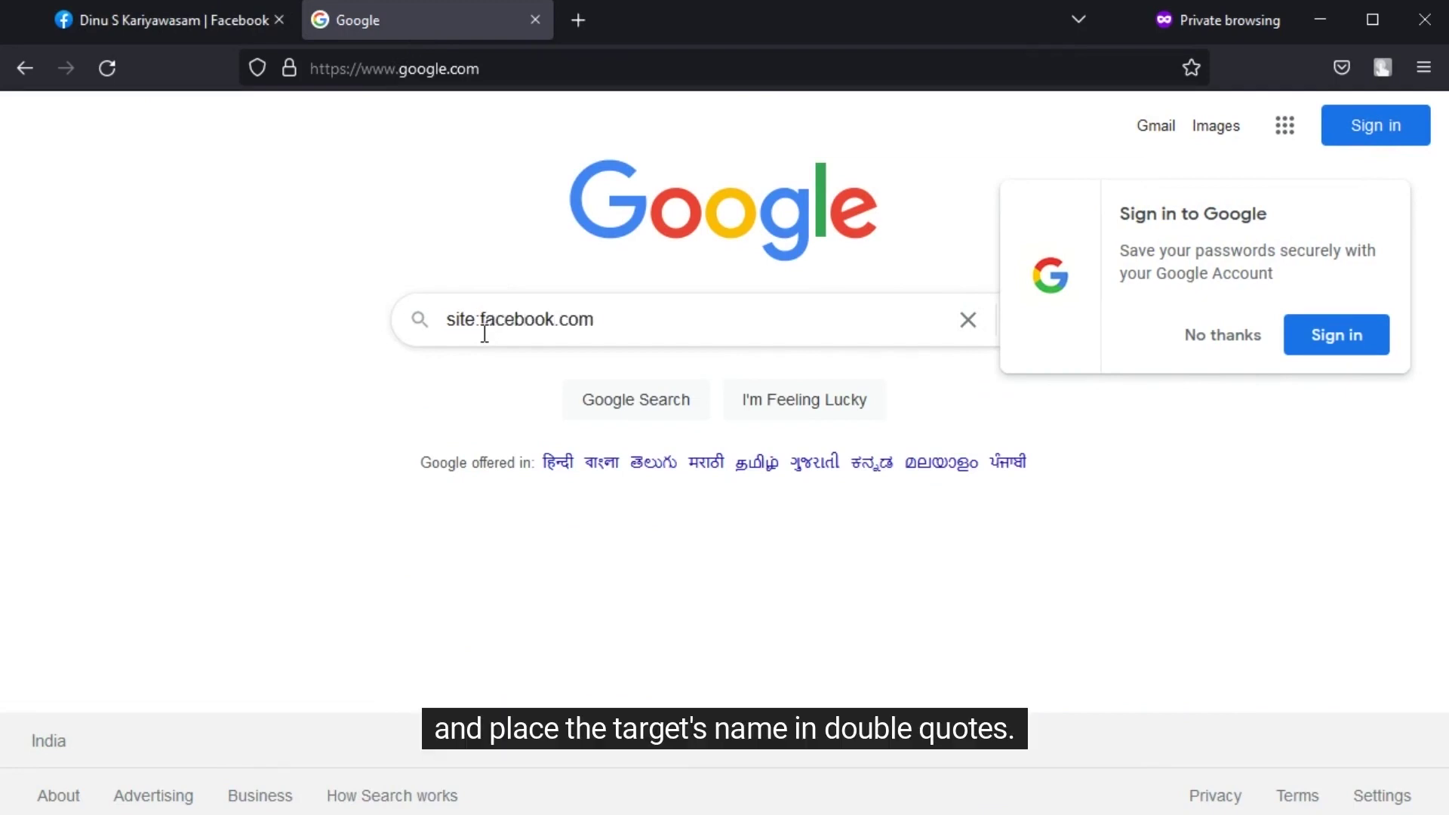
pyautogui.write(' ""')
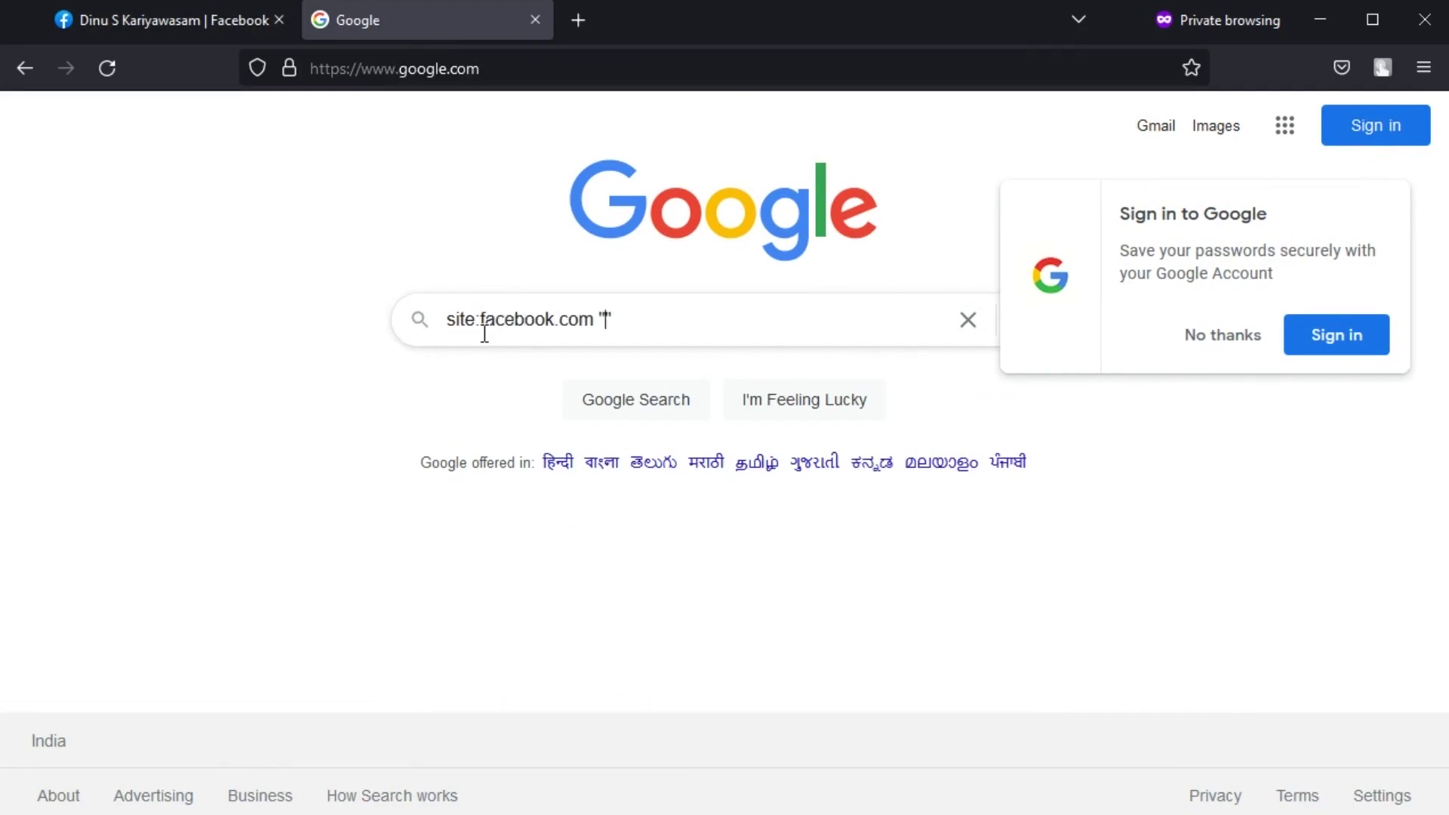
pyautogui.hotkey('ctrl', 'v')
pyautogui.press('Return')
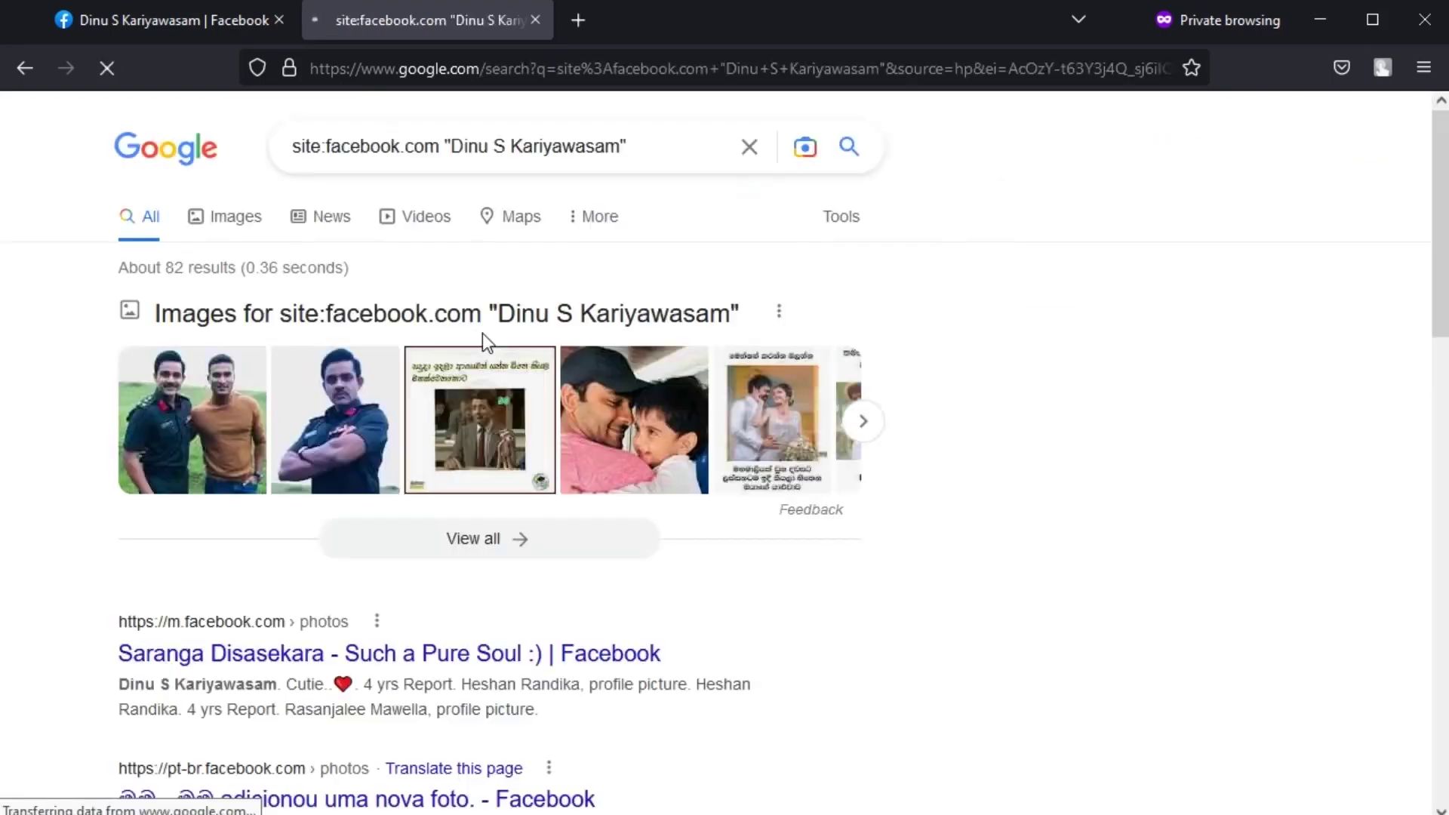
pyautogui.scroll(-5, 609, 483)
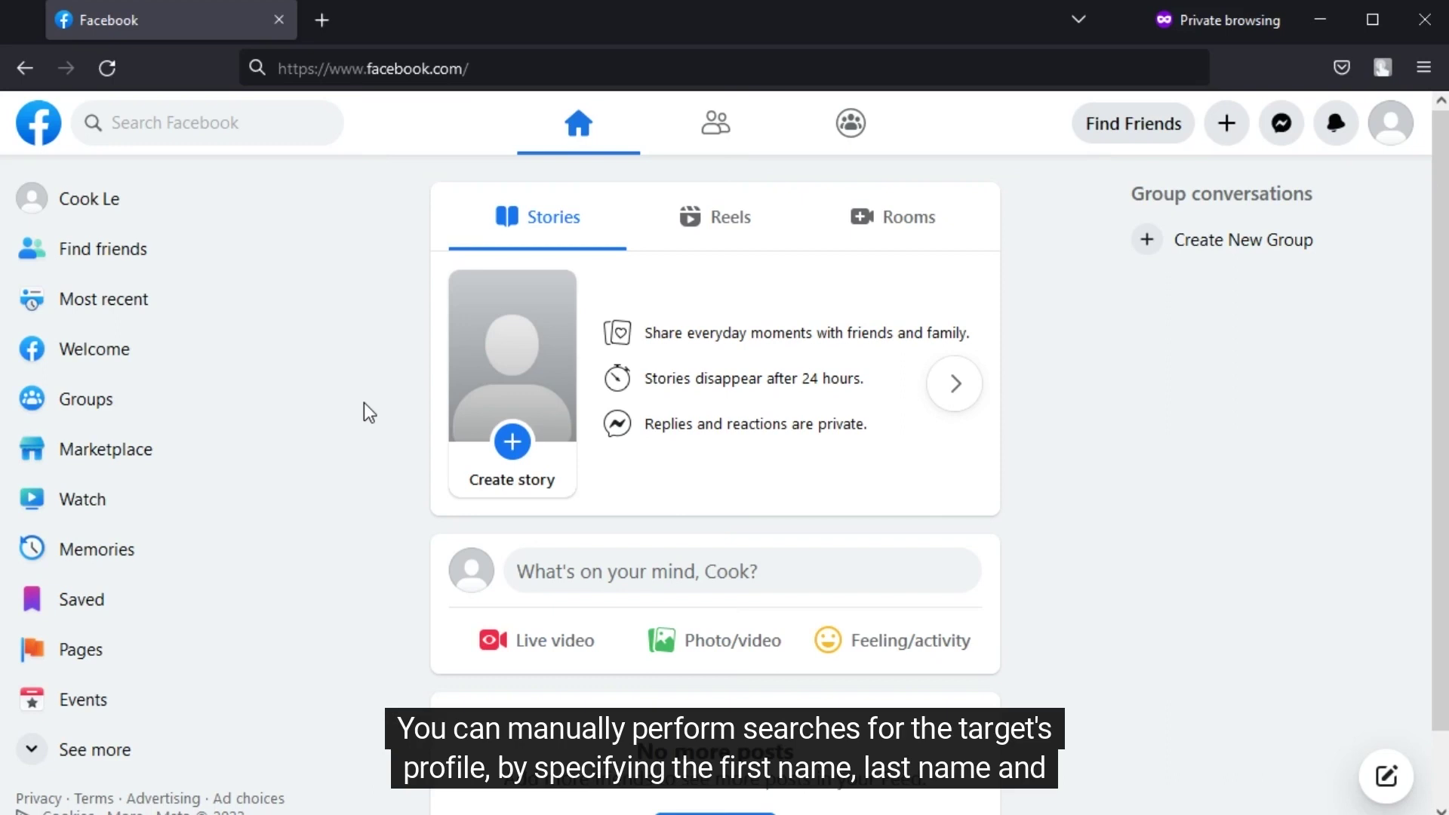
# - Load the guessed Facebook profile address built from the first and last name with suffix .5
pyautogui.click(525, 69)
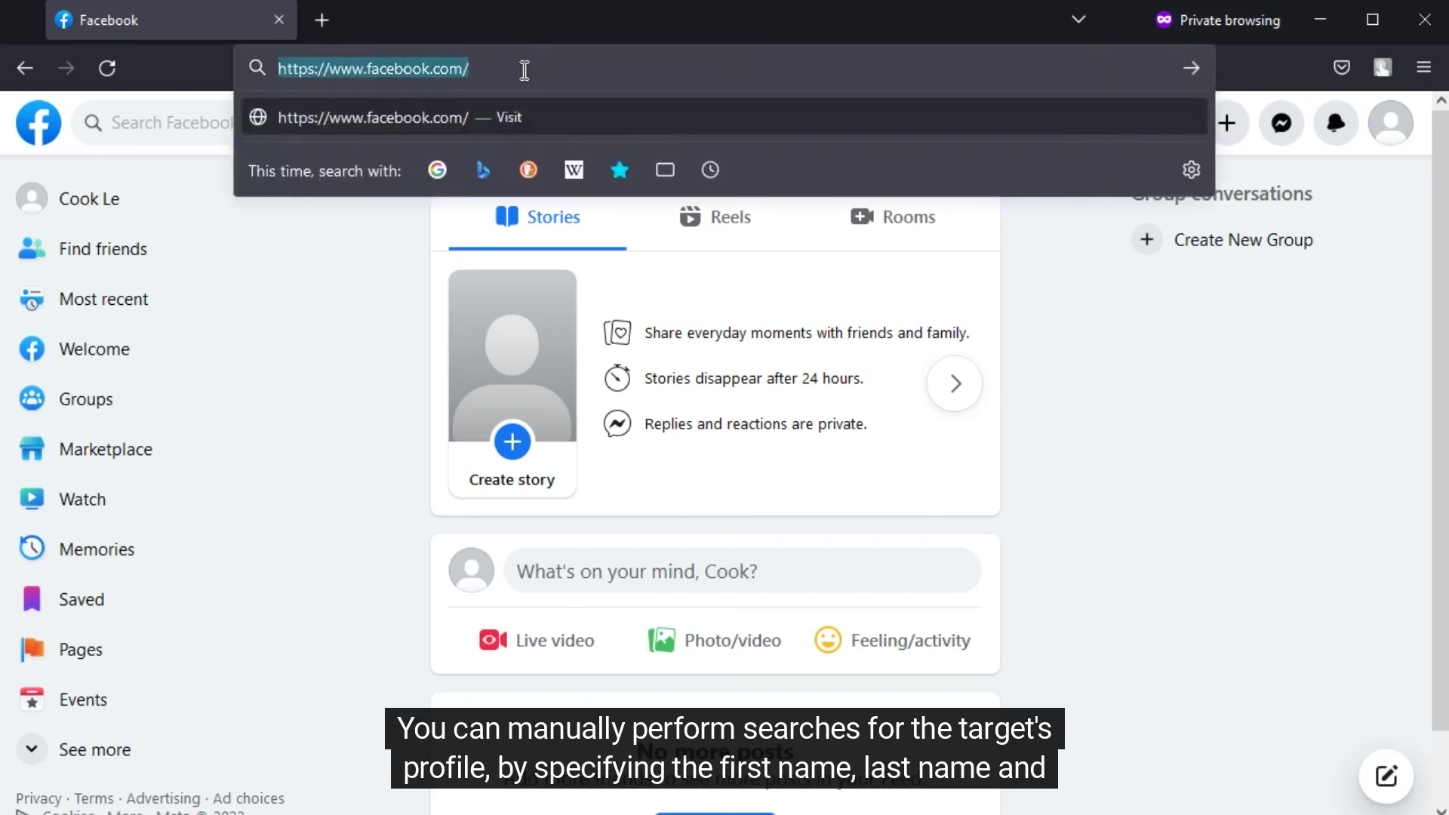
pyautogui.click(525, 70)
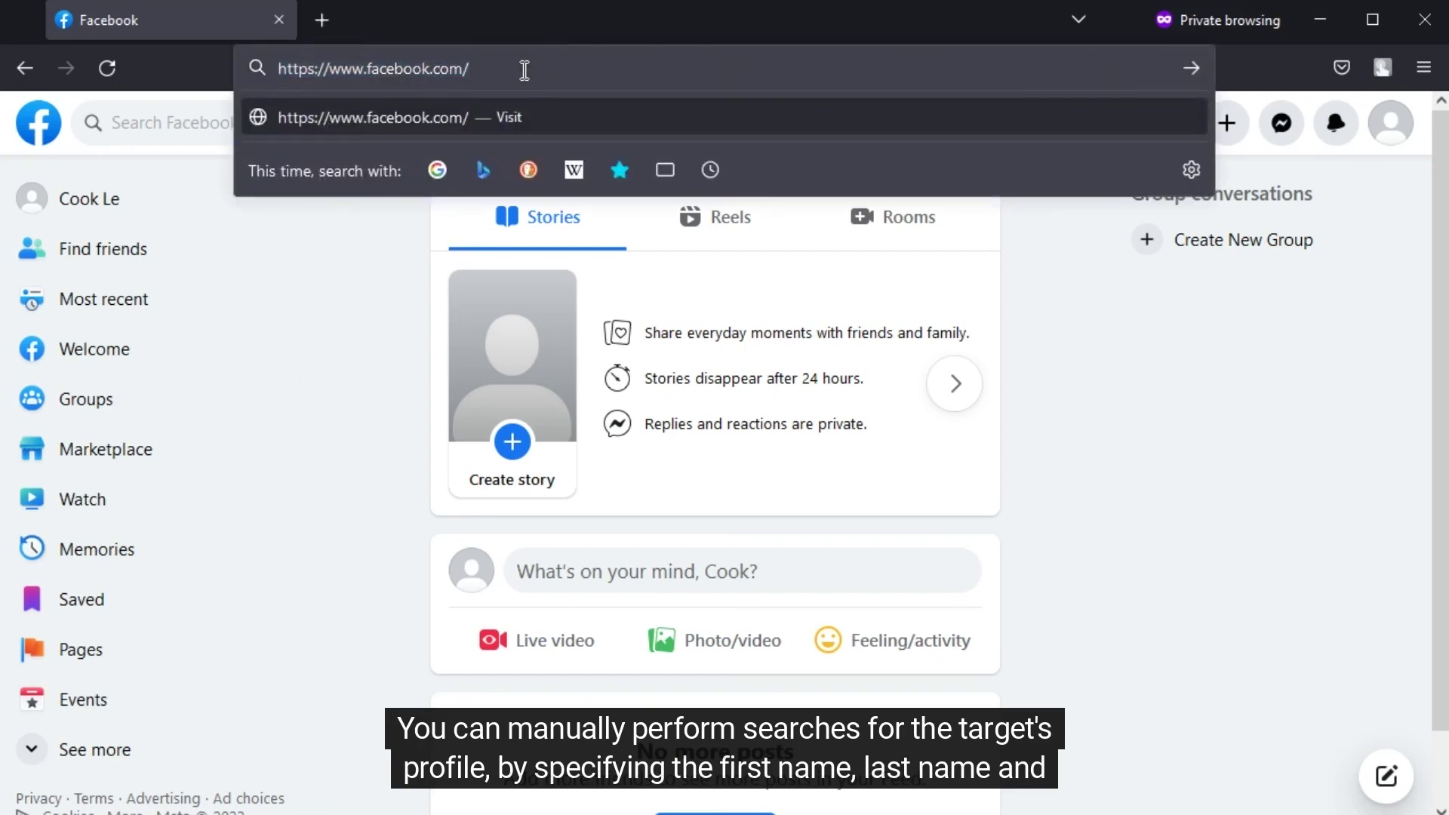
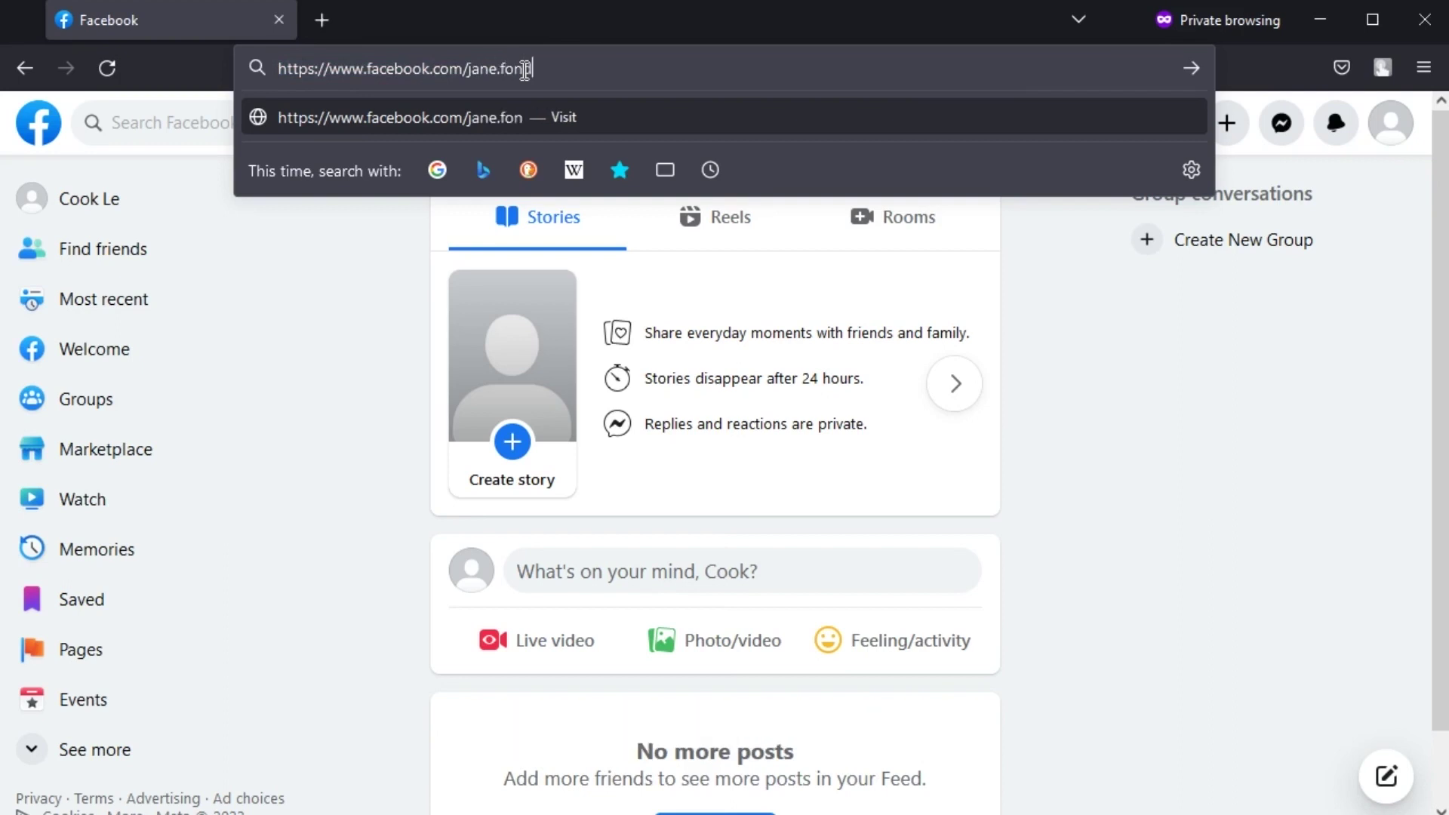
pyautogui.press('Return')
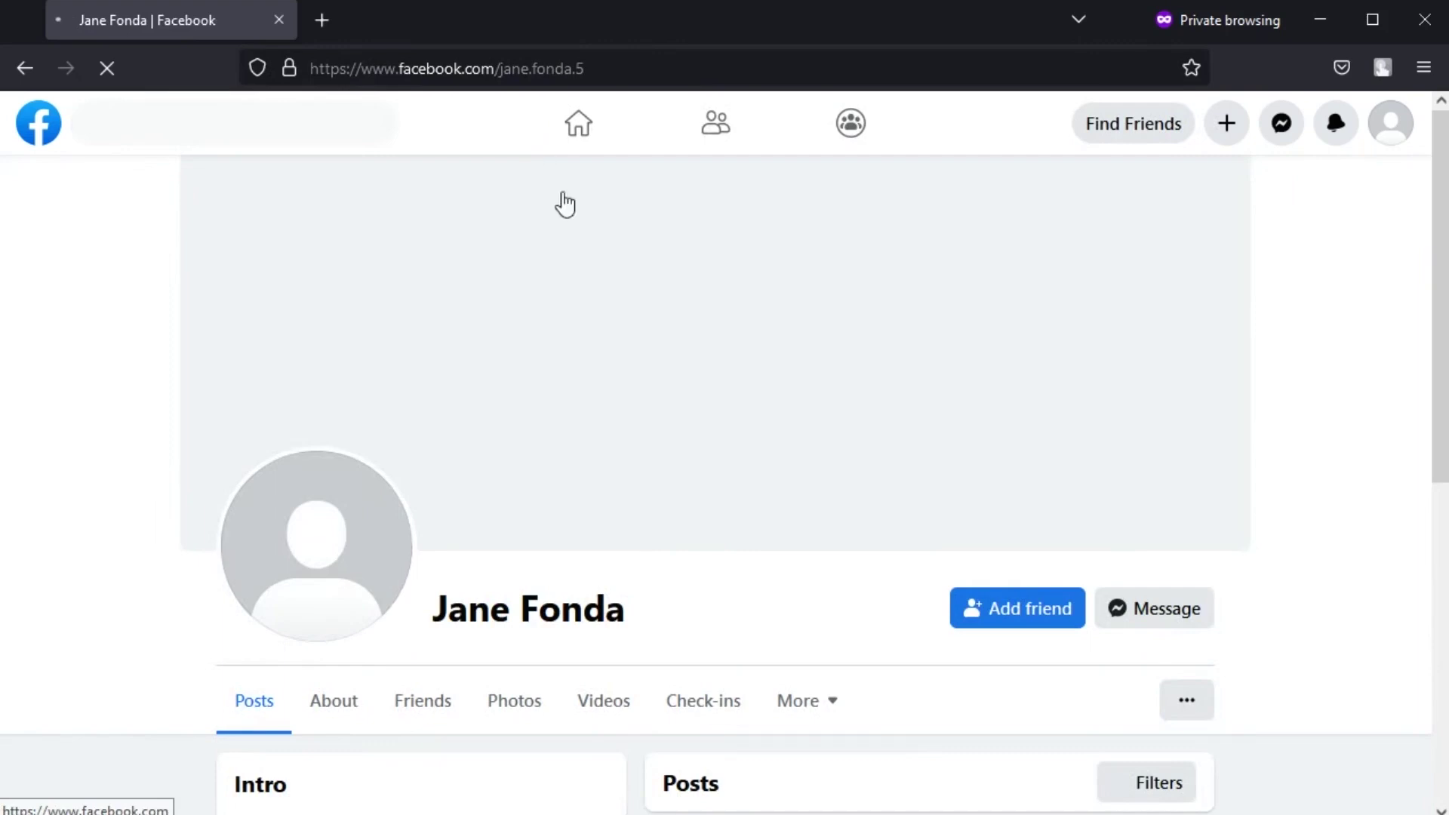
pyautogui.scroll(-3, 708, 381)
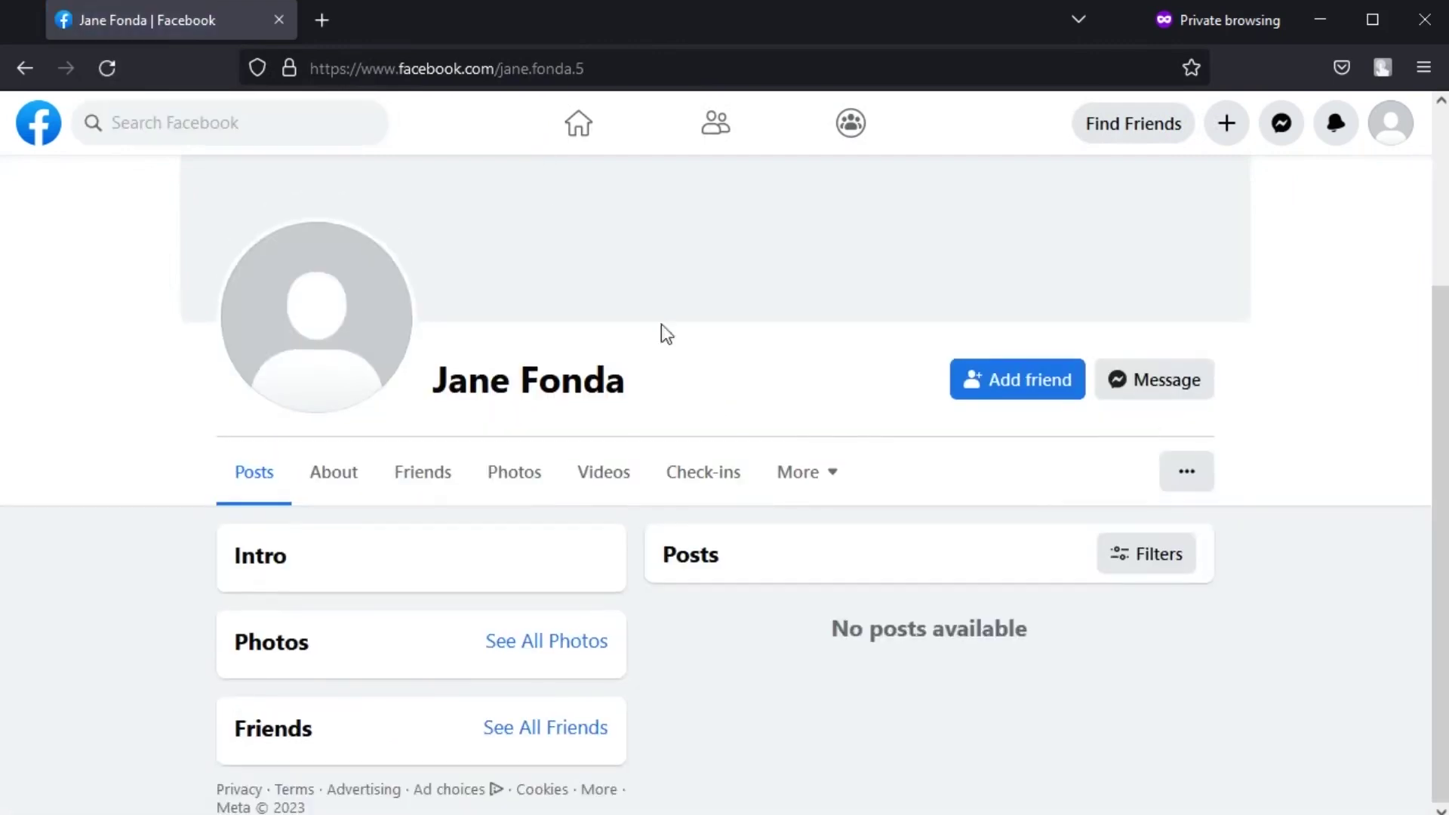
# - Change the guessed profile address suffix from .5 to .7 and load it
pyautogui.click(613, 72)
pyautogui.click(615, 77)
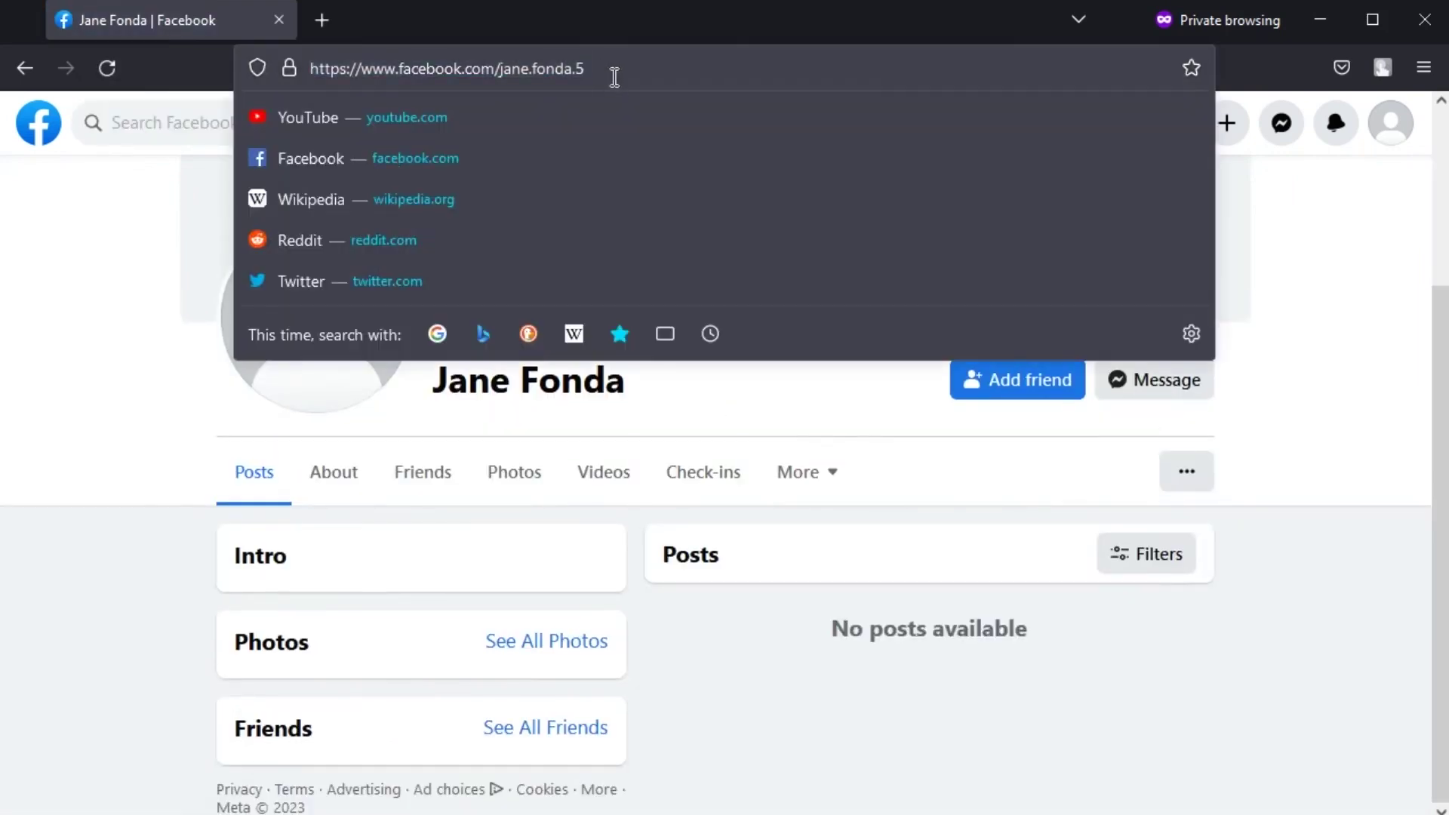
pyautogui.press('BackSpace')
pyautogui.write('7')
pyautogui.press('Return')
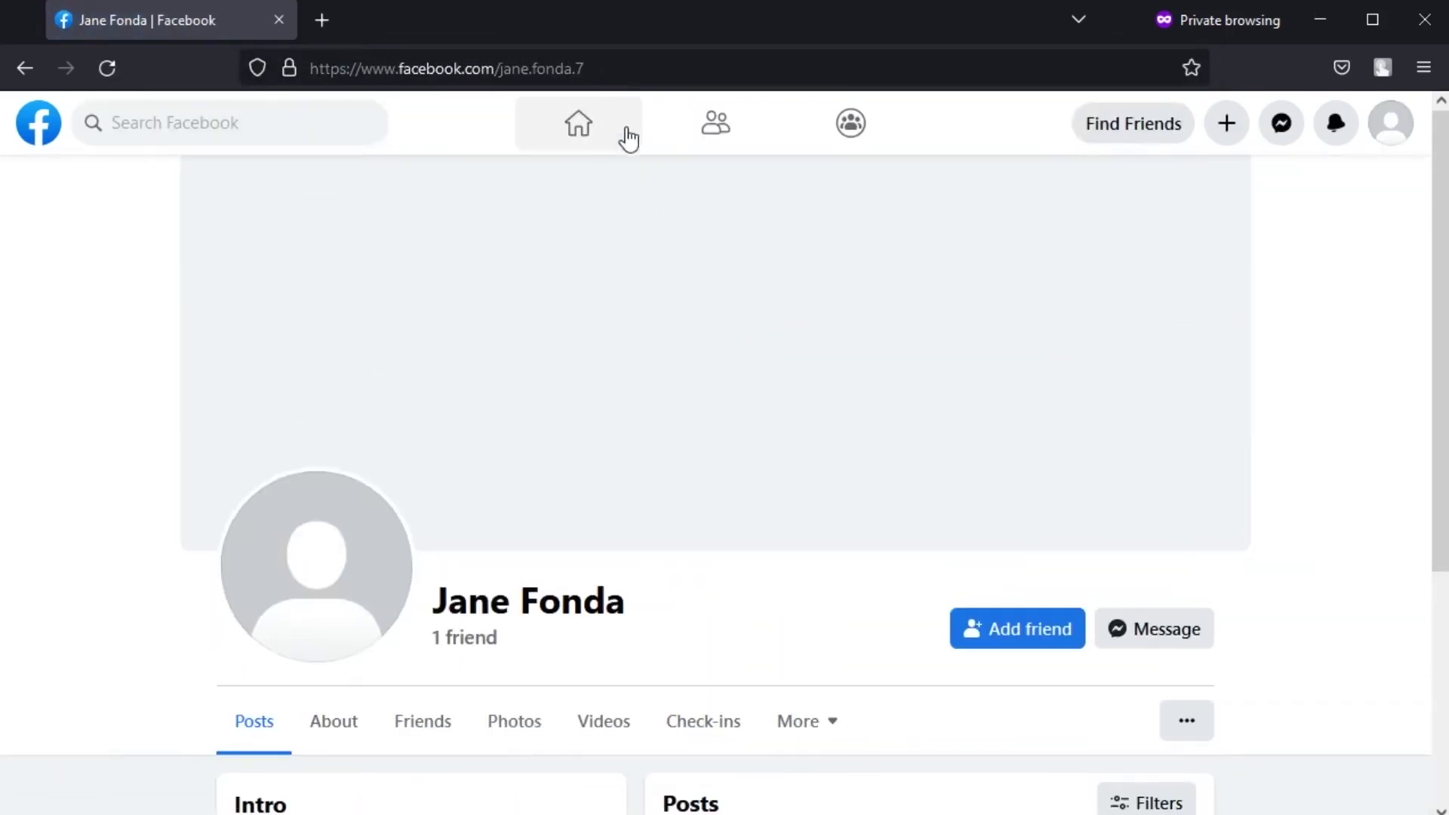
# - Try suffix .3, reaching a renamed profile that shows another owner's name
pyautogui.click(613, 68)
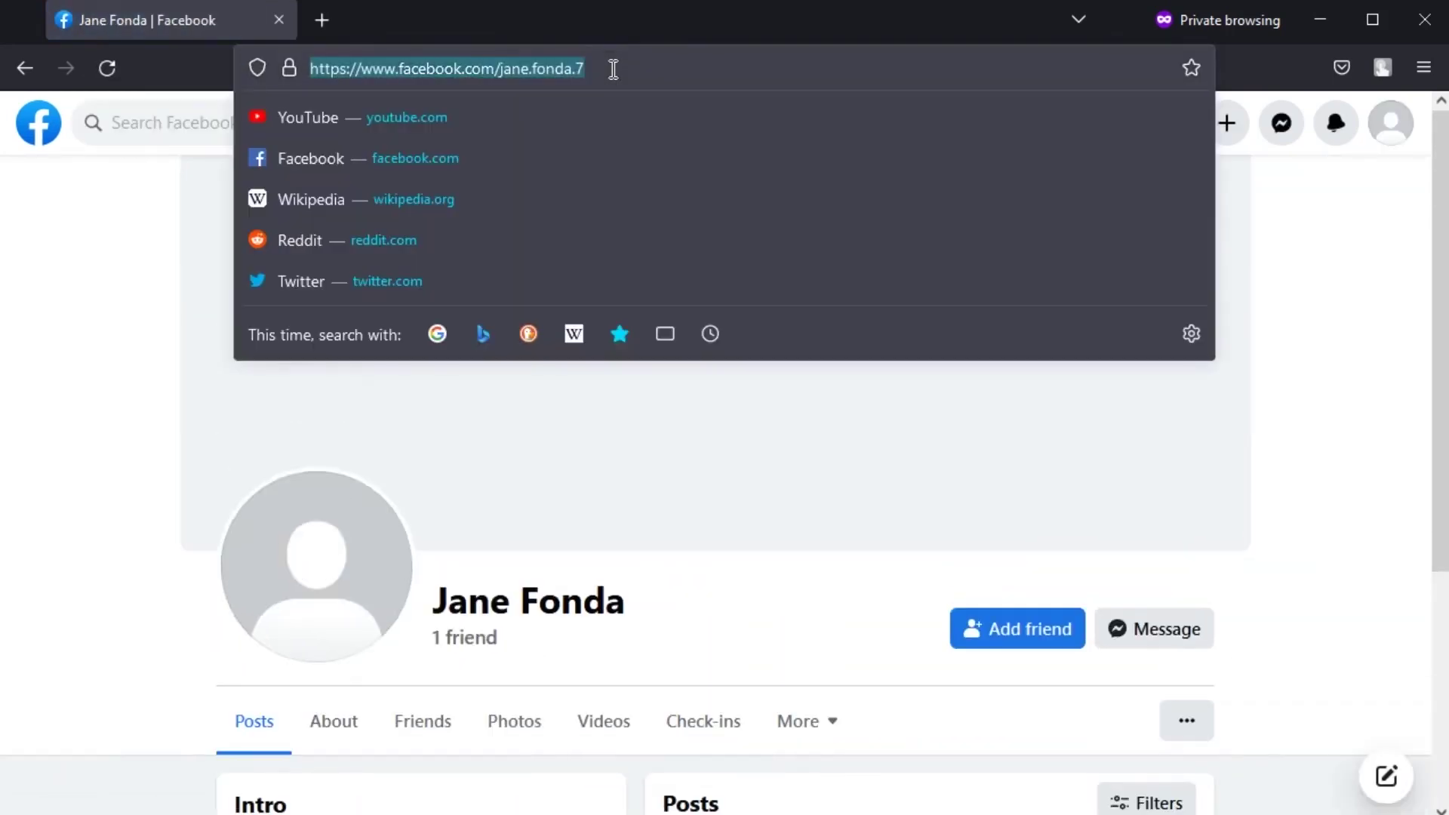
pyautogui.click(612, 68)
pyautogui.press('BackSpace')
pyautogui.write('3')
pyautogui.press('Return')
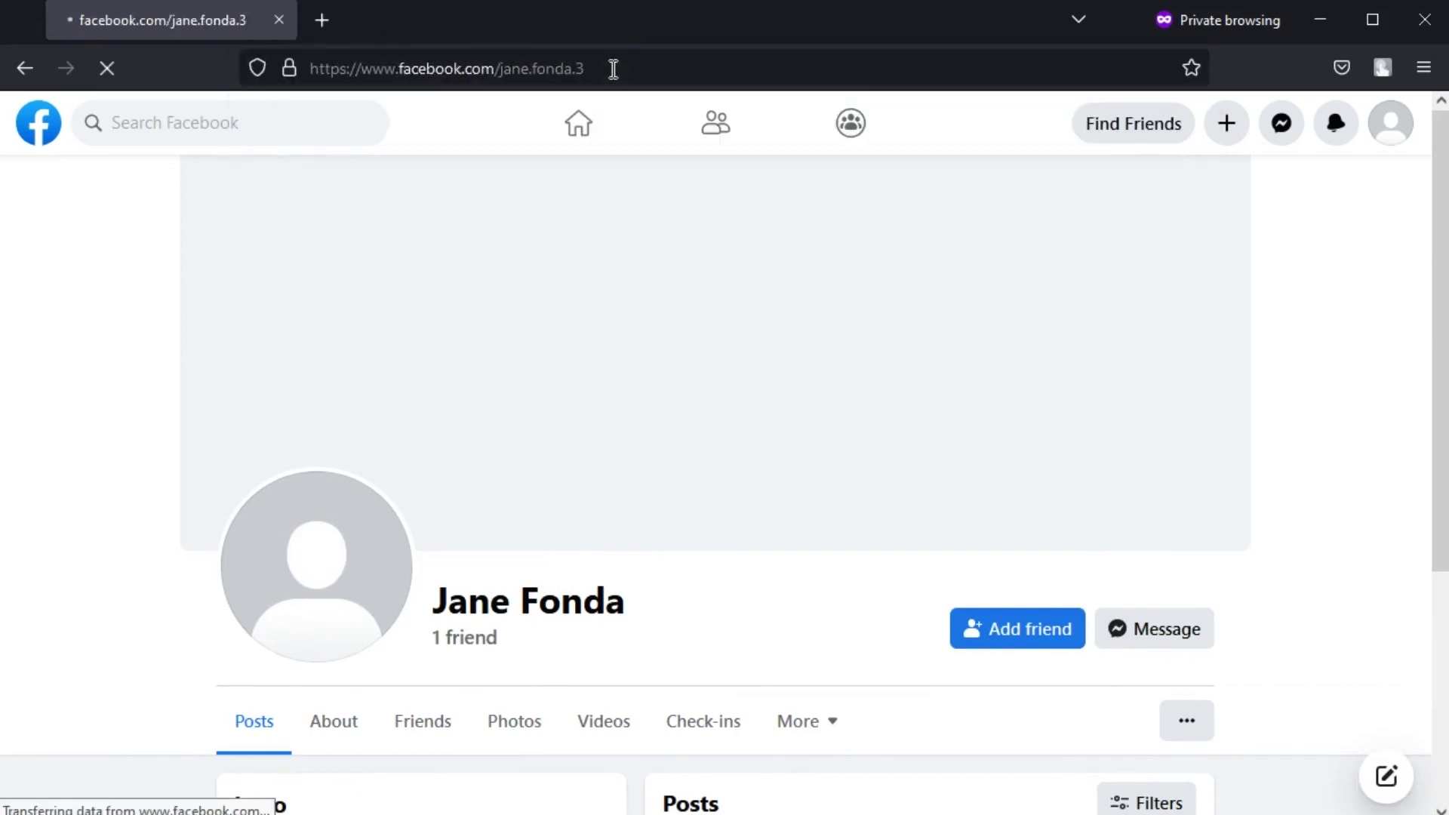
pyautogui.scroll(-3, 708, 324)
pyautogui.scroll(3, 708, 320)
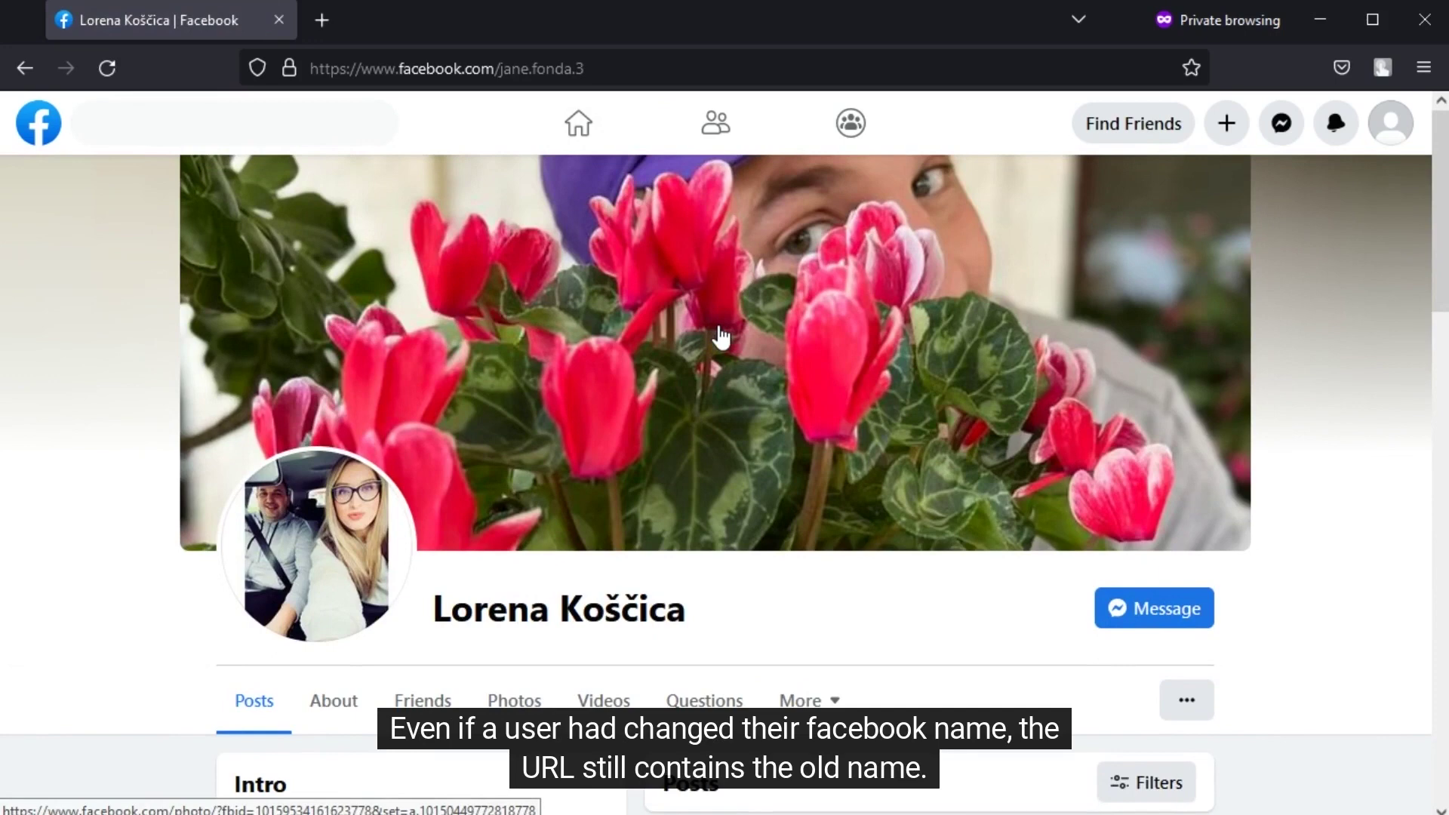